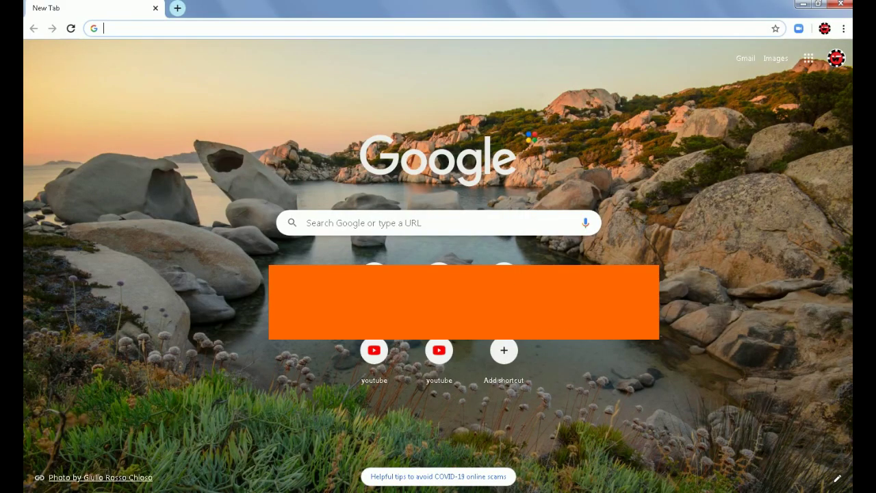
Step: Search Google for "tubebuddy download pc"
{"action": "left_click", "coordinate": [397, 234]}
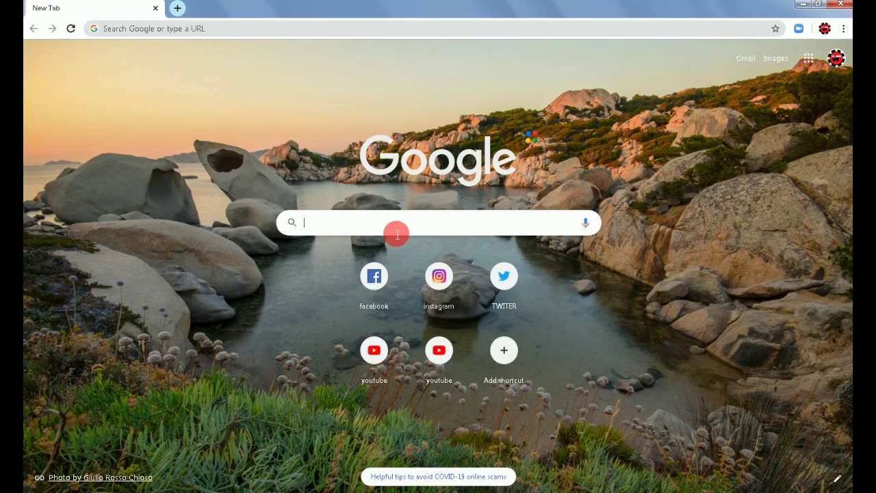
{"action": "type", "text": "tubb"}
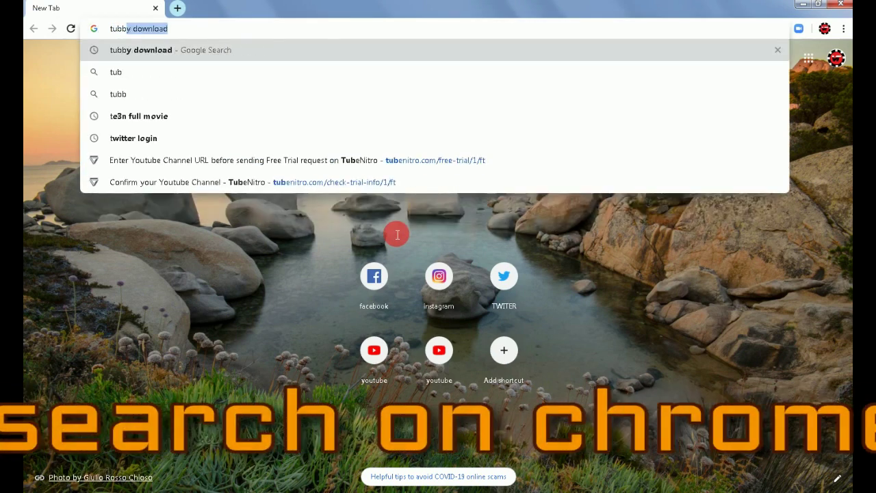
{"action": "key", "text": "BackSpace"}
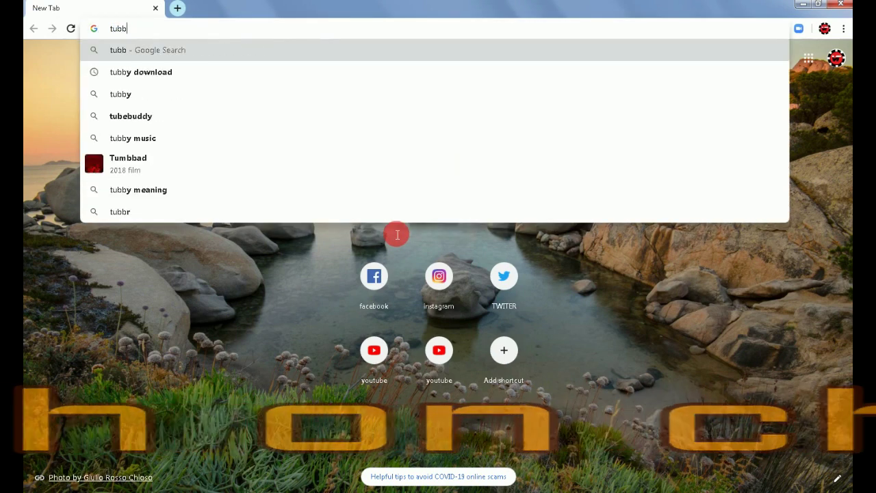
{"action": "key", "text": "BackSpace"}
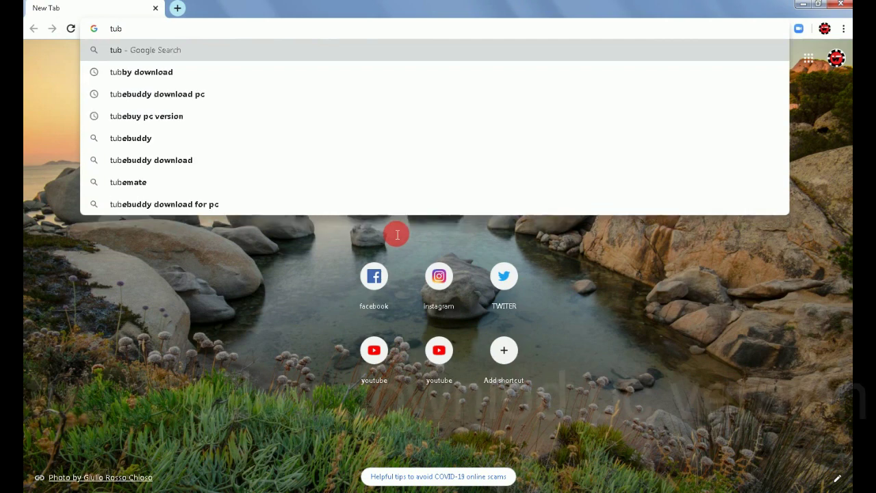
{"action": "left_click", "coordinate": [176, 93]}
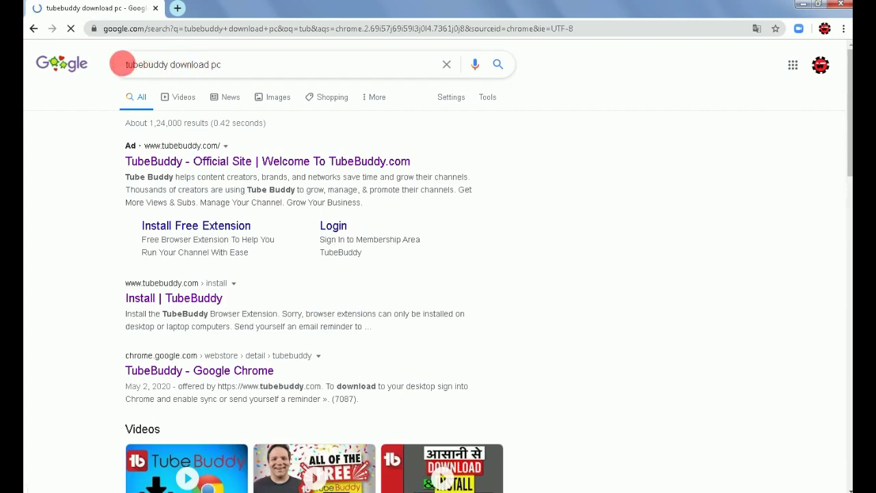
{"action": "left_click_drag", "start_coordinate": [227, 69], "coordinate": [127, 71]}
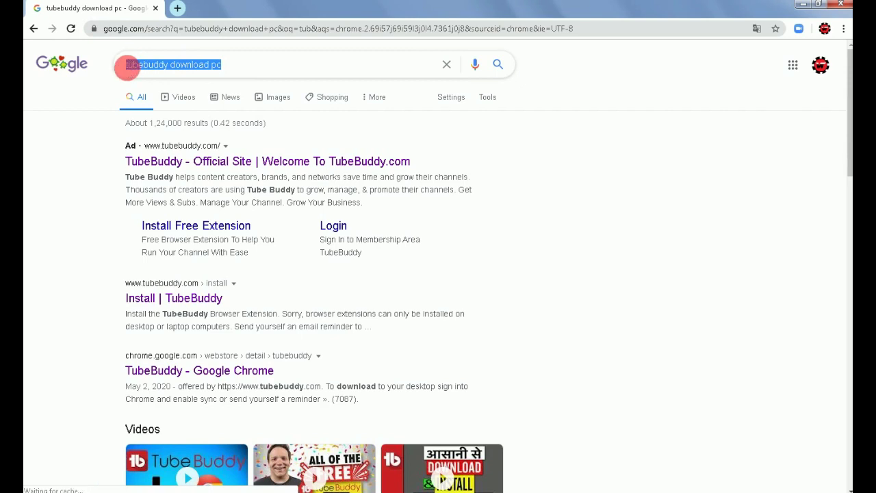
{"action": "left_click", "coordinate": [233, 67]}
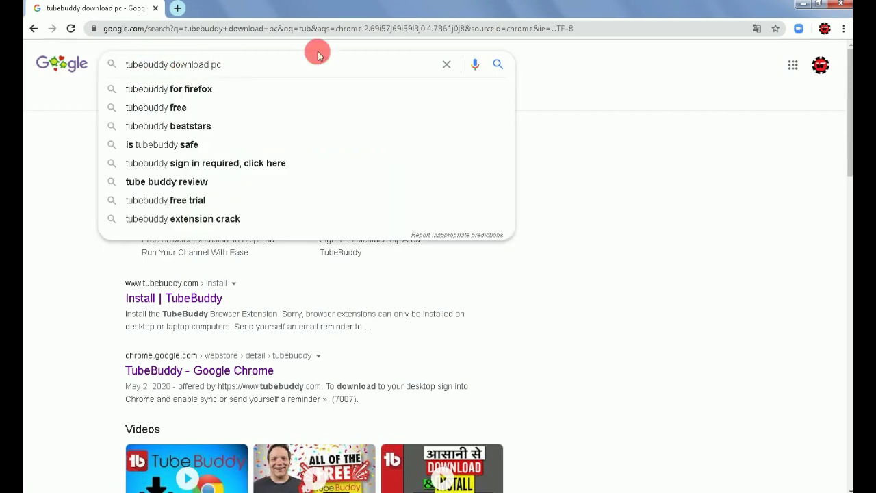
{"action": "key", "text": "Return"}
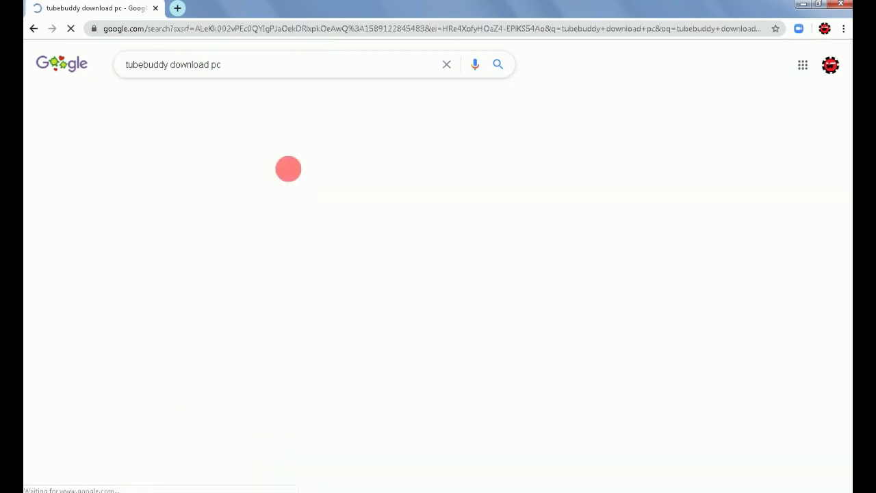
Step: Open the TubeBuddy website from the sponsored "TubeBuddy | Welcome To TubeBuddy.com" search result
{"action": "left_click", "coordinate": [233, 162]}
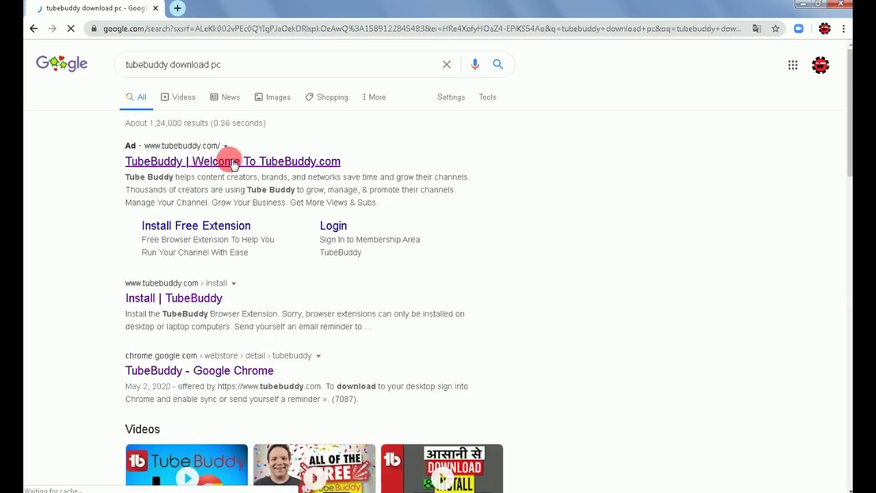
{"action": "triple_click", "coordinate": [200, 146]}
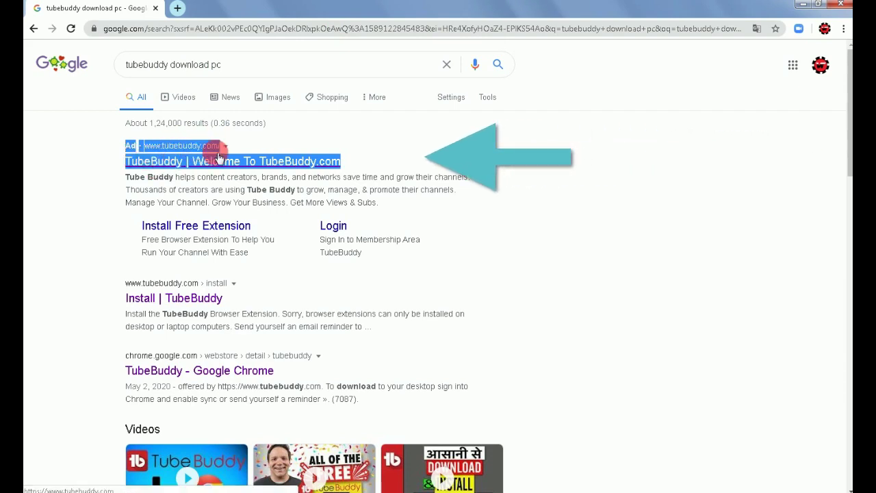
{"action": "left_click", "coordinate": [65, 206]}
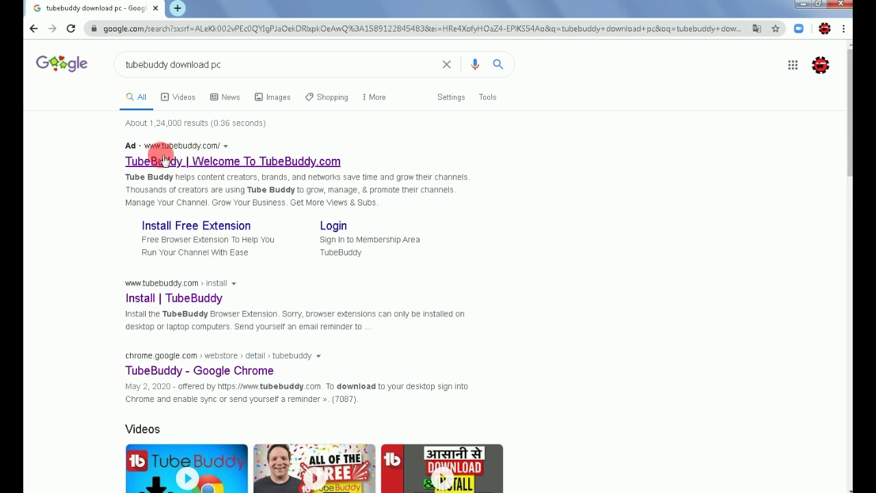
{"action": "left_click_drag", "start_coordinate": [127, 166], "coordinate": [342, 163]}
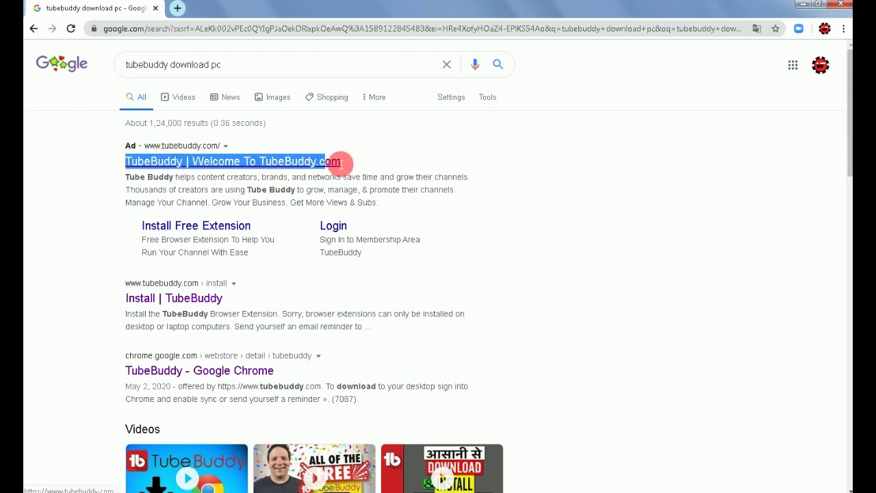
{"action": "left_click", "coordinate": [207, 165]}
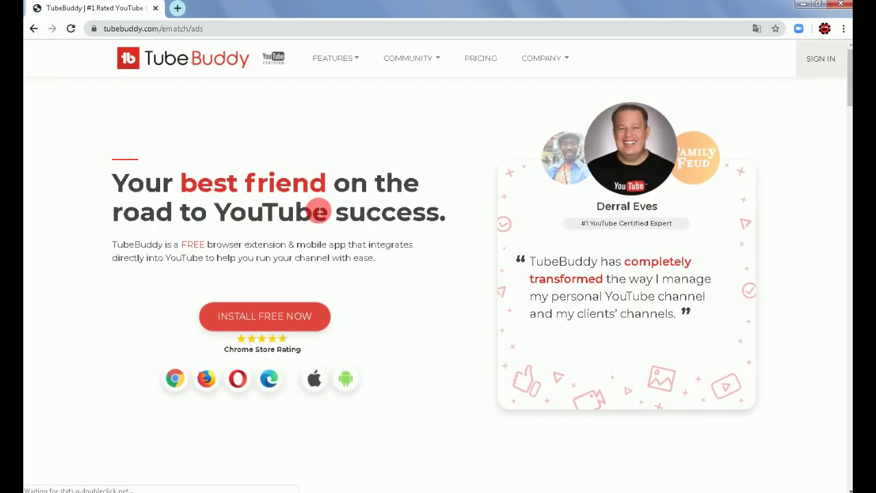
Step: Look through the TubeBuddy home page, from the Road to Success feature sections to the creators and brands section and the blog posts
{"action": "scroll", "coordinate": [315, 207], "scroll_direction": "down", "scroll_amount": 1}
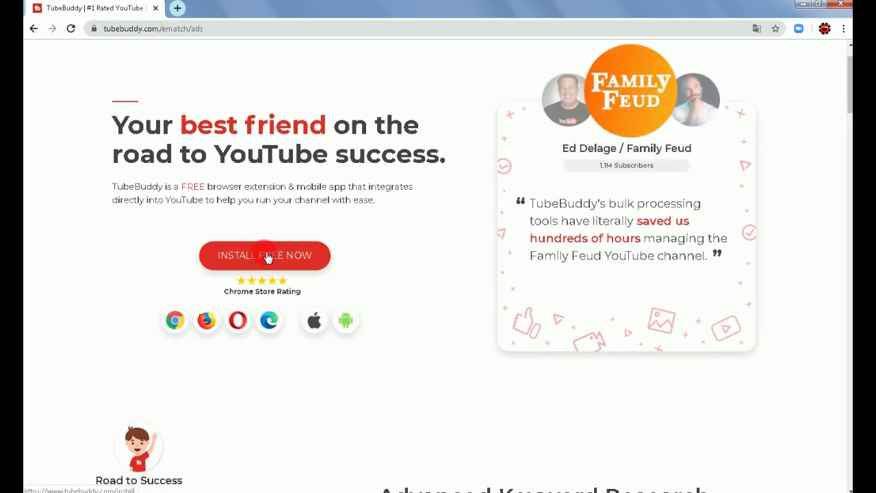
{"action": "scroll", "coordinate": [373, 248], "scroll_direction": "down", "scroll_amount": 5}
{"action": "scroll", "coordinate": [376, 258], "scroll_direction": "down", "scroll_amount": 5}
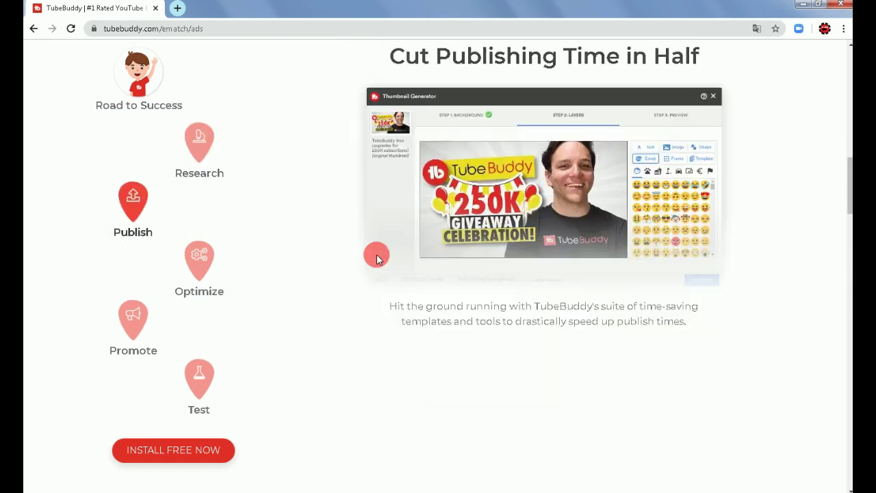
{"action": "scroll", "coordinate": [377, 259], "scroll_direction": "down", "scroll_amount": 5}
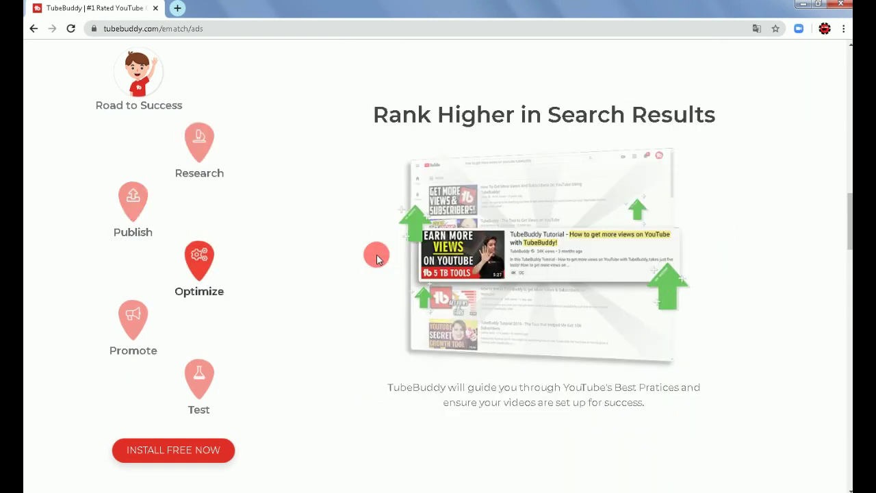
{"action": "scroll", "coordinate": [376, 259], "scroll_direction": "down", "scroll_amount": 5}
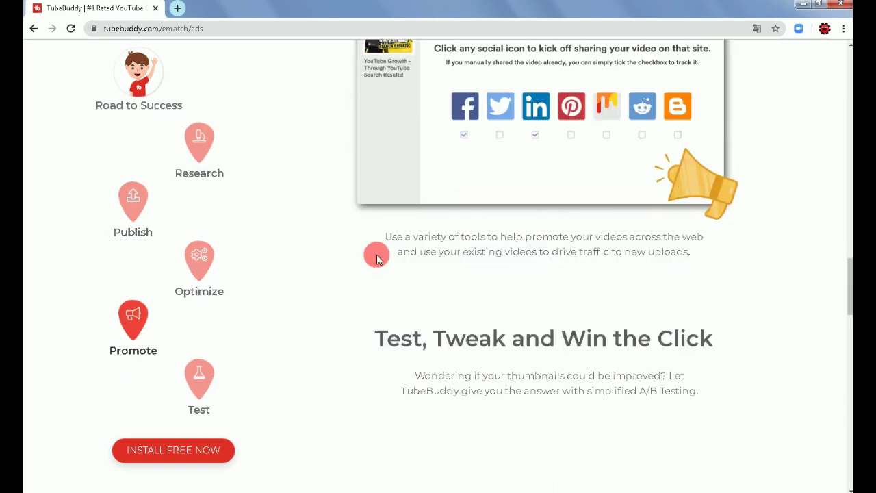
{"action": "scroll", "coordinate": [376, 259], "scroll_direction": "down", "scroll_amount": 5}
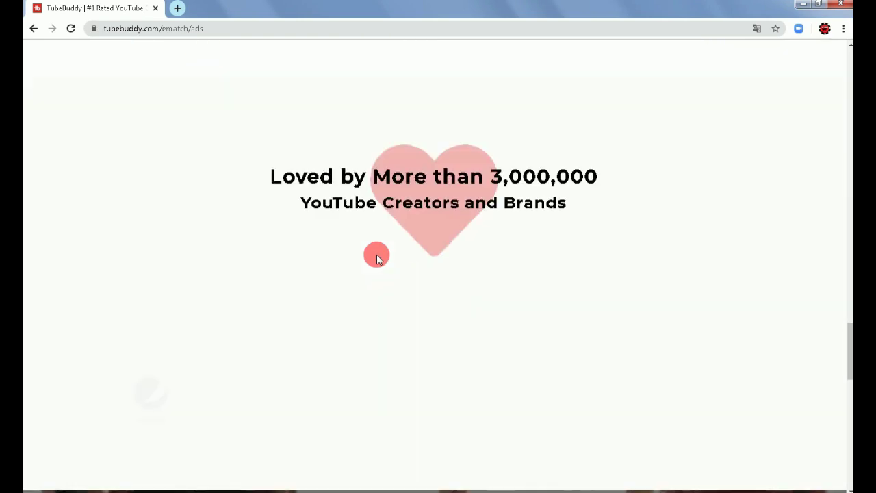
{"action": "scroll", "coordinate": [377, 258], "scroll_direction": "down", "scroll_amount": 1}
{"action": "left_click_drag", "start_coordinate": [443, 119], "coordinate": [467, 190]}
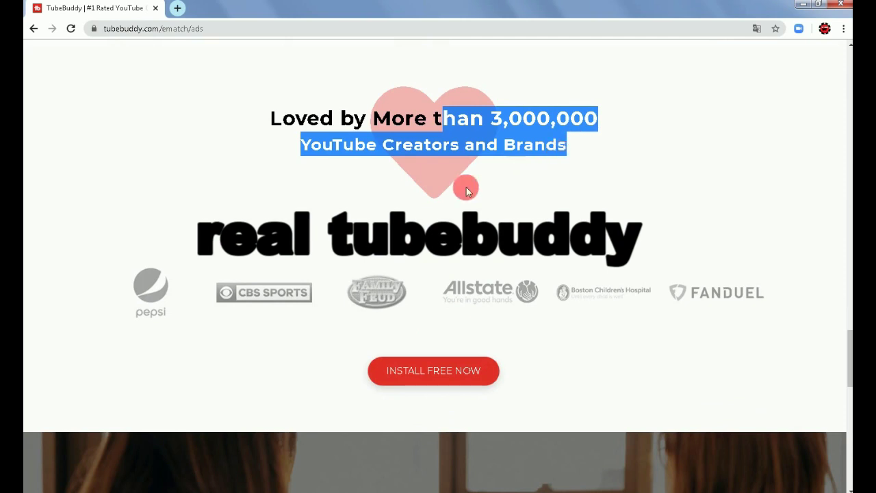
{"action": "left_click", "coordinate": [526, 203]}
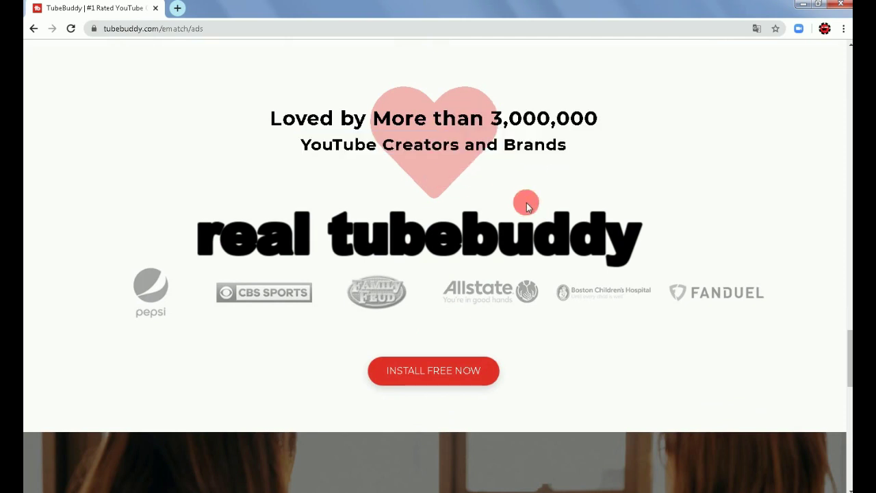
{"action": "scroll", "coordinate": [527, 206], "scroll_direction": "down", "scroll_amount": 10}
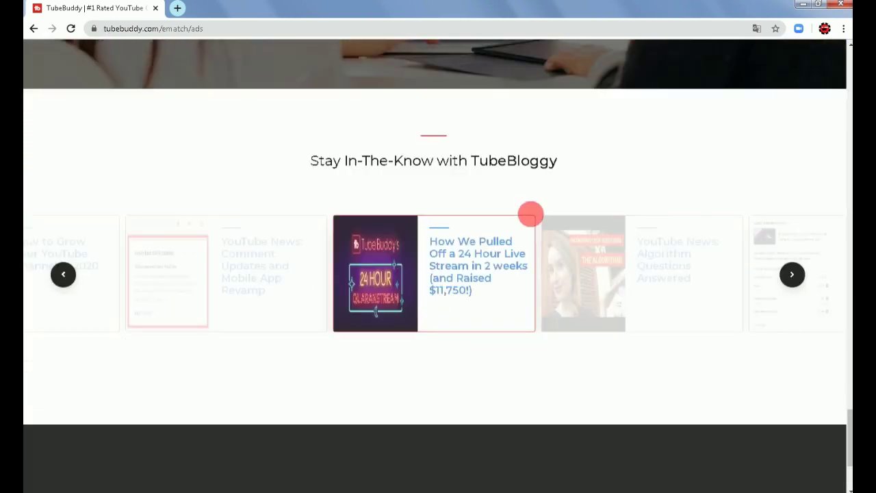
{"action": "scroll", "coordinate": [531, 214], "scroll_direction": "down", "scroll_amount": 3}
{"action": "scroll", "coordinate": [530, 215], "scroll_direction": "up", "scroll_amount": 1}
{"action": "scroll", "coordinate": [531, 216], "scroll_direction": "up", "scroll_amount": 10}
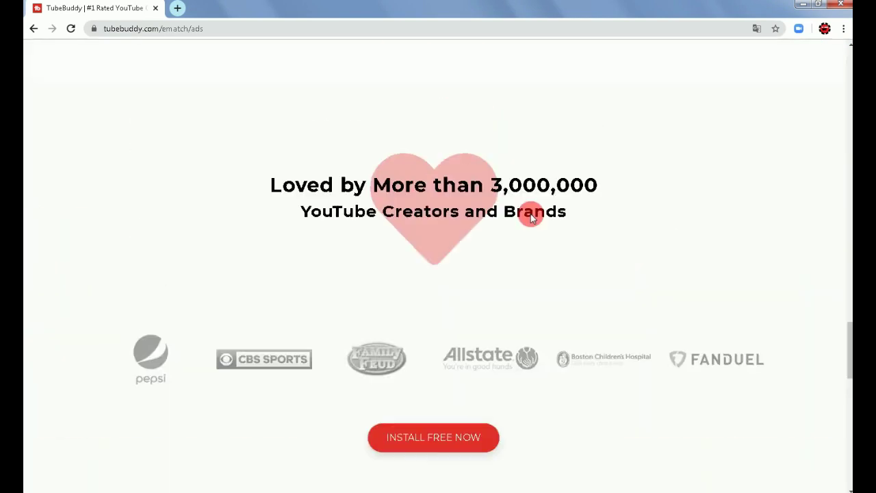
Step: Start the free TubeBuddy installation from the Road to Success section to reach its Chrome Web Store page
{"action": "scroll", "coordinate": [531, 214], "scroll_direction": "up", "scroll_amount": 5}
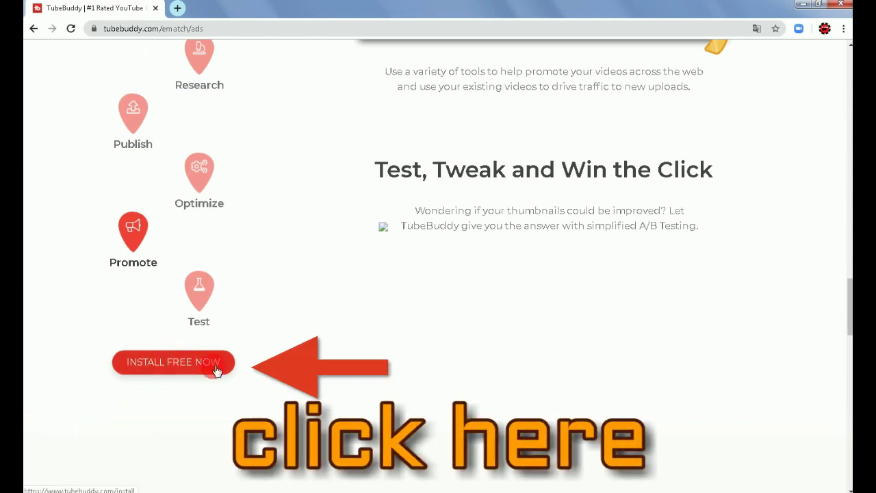
{"action": "left_click_drag", "start_coordinate": [170, 358], "coordinate": [227, 355]}
{"action": "left_click", "coordinate": [195, 362]}
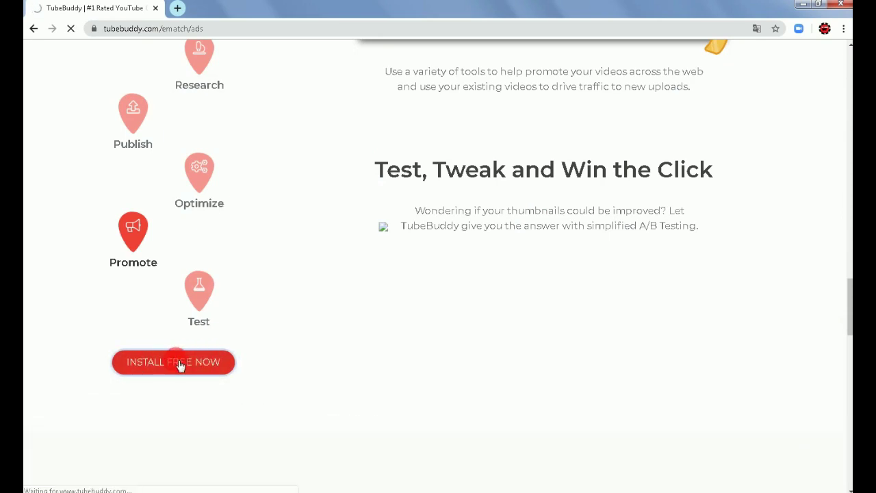
{"action": "left_click", "coordinate": [170, 367]}
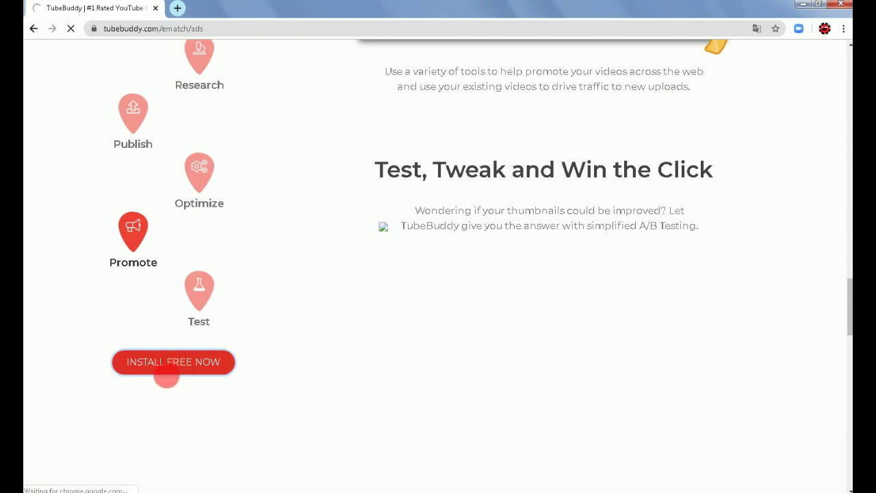
{"action": "left_click", "coordinate": [176, 364]}
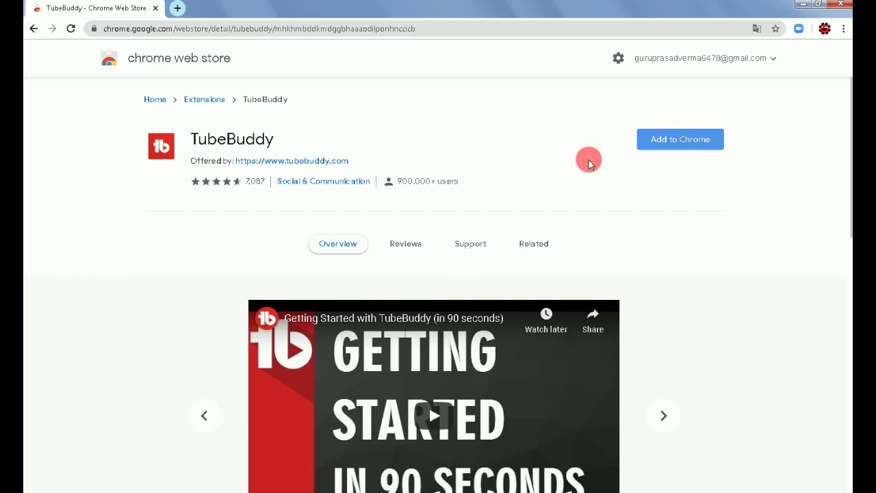
Step: Examine the TubeBuddy store listing: user count, preview slides, update date, size, version and device compatibility
{"action": "left_click_drag", "start_coordinate": [460, 181], "coordinate": [391, 189]}
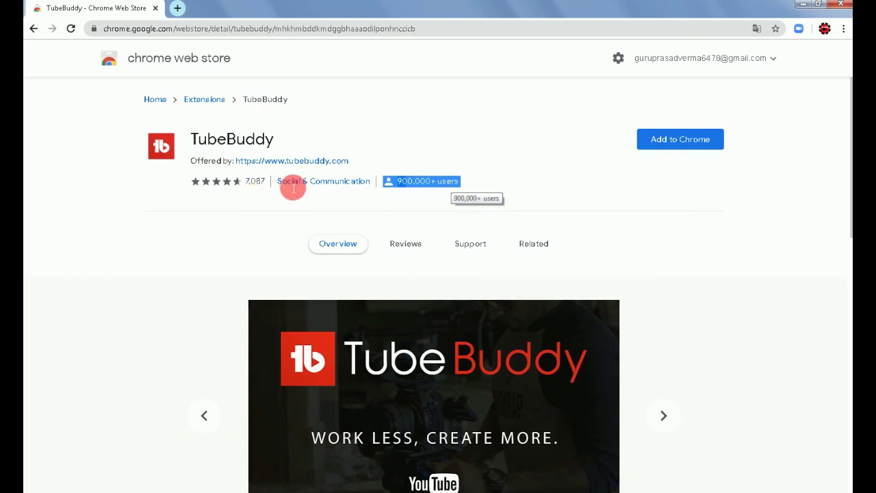
{"action": "scroll", "coordinate": [548, 344], "scroll_direction": "down", "scroll_amount": 1}
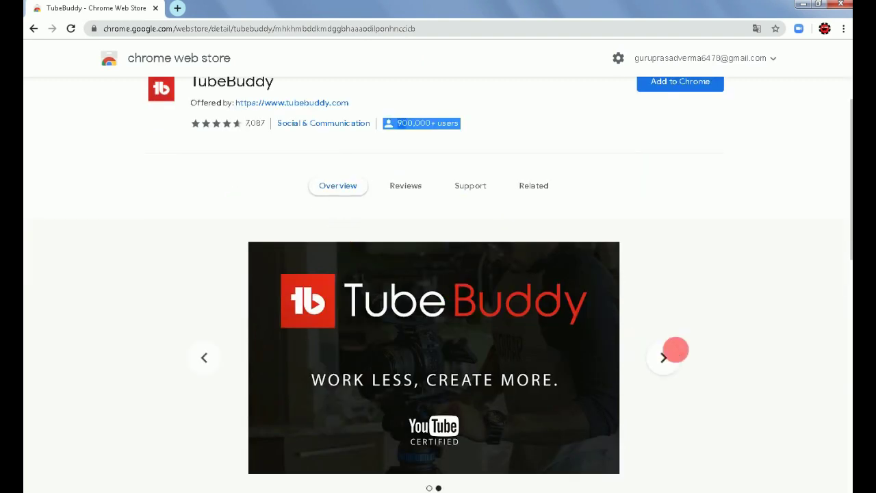
{"action": "left_click", "coordinate": [667, 366]}
{"action": "left_click", "coordinate": [668, 366]}
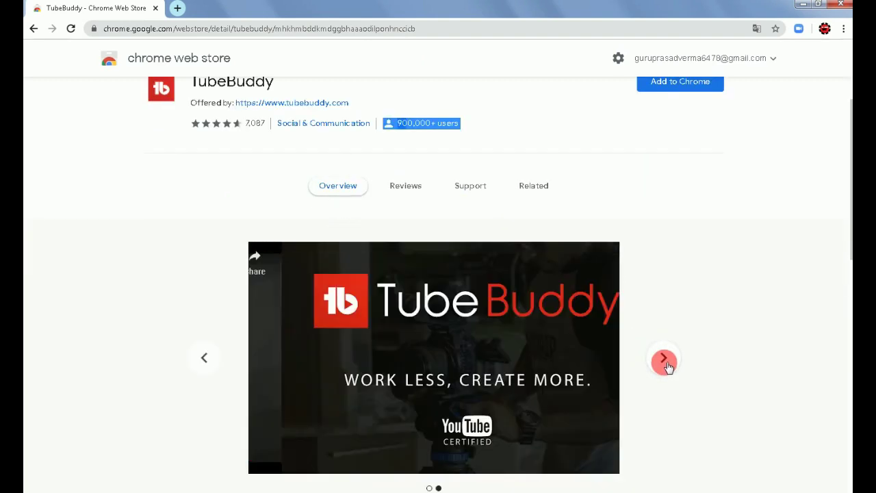
{"action": "left_click", "coordinate": [667, 366]}
{"action": "left_click", "coordinate": [668, 365]}
{"action": "scroll", "coordinate": [668, 364], "scroll_direction": "down", "scroll_amount": 5}
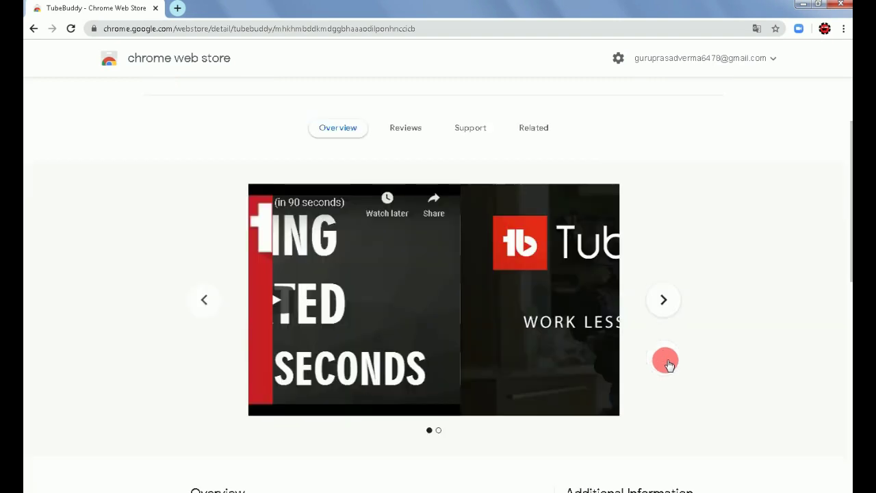
{"action": "left_click_drag", "start_coordinate": [567, 351], "coordinate": [614, 358]}
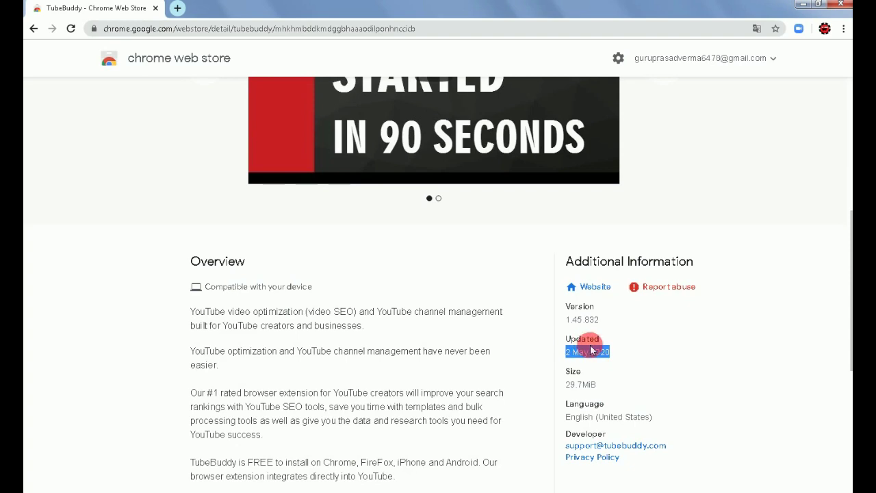
{"action": "left_click_drag", "start_coordinate": [566, 386], "coordinate": [597, 387]}
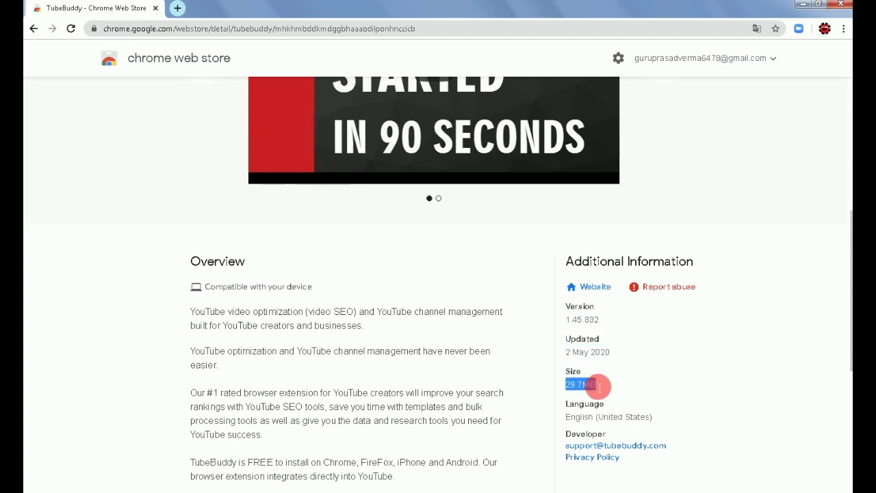
{"action": "left_click_drag", "start_coordinate": [568, 320], "coordinate": [604, 321]}
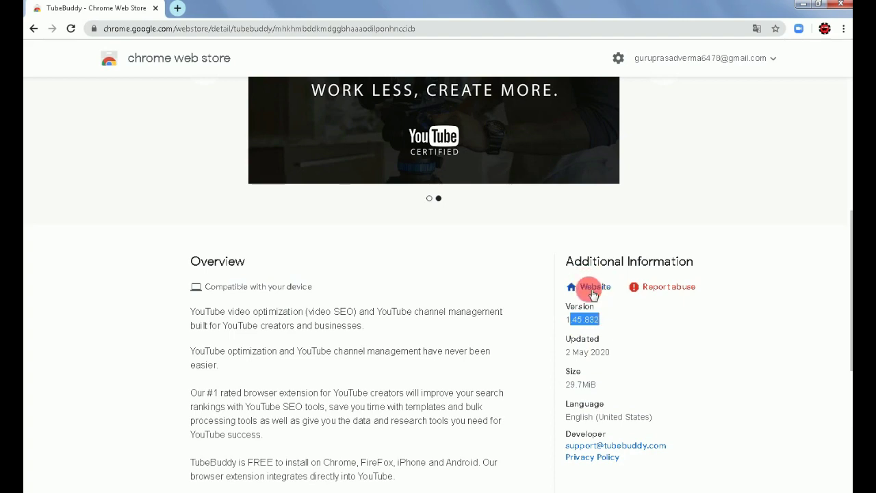
{"action": "scroll", "coordinate": [391, 333], "scroll_direction": "down", "scroll_amount": 1}
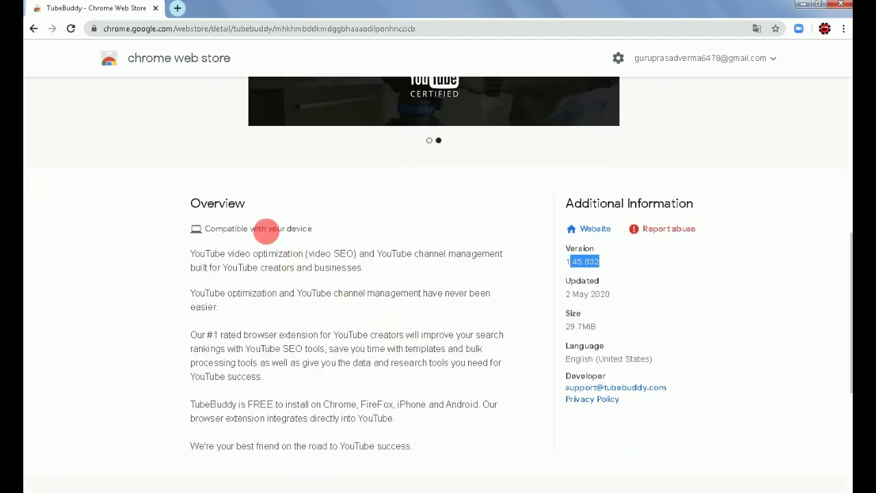
{"action": "left_click_drag", "start_coordinate": [204, 229], "coordinate": [313, 230]}
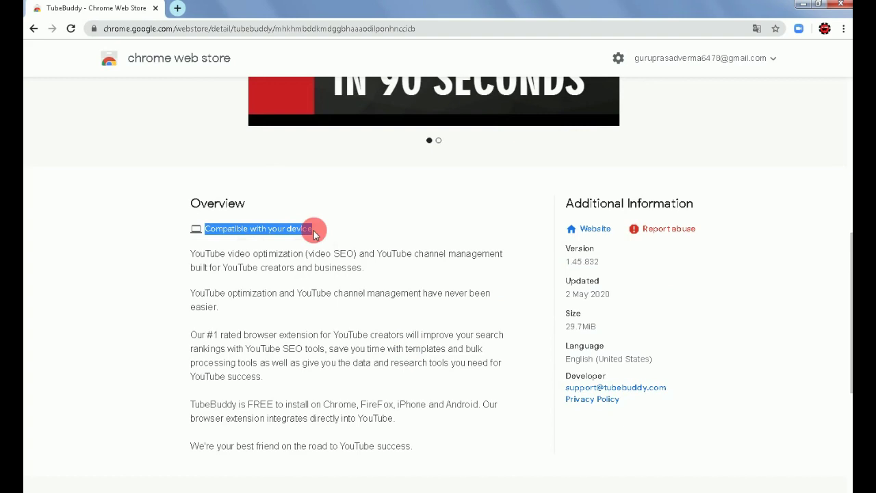
Step: Read the TubeBuddy listing's Overview description, including the supported browsers and devices, down to the Related extensions
{"action": "mouse_move", "coordinate": [207, 335]}
{"action": "left_mouse_down"}
{"action": "mouse_move", "coordinate": [271, 342]}
{"action": "mouse_move", "coordinate": [202, 330]}
{"action": "left_mouse_up"}
{"action": "left_click", "coordinate": [297, 297]}
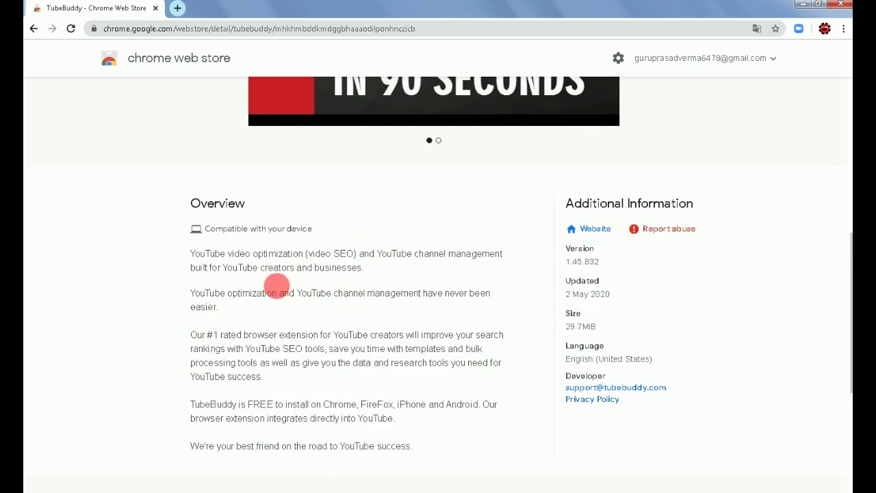
{"action": "scroll", "coordinate": [356, 376], "scroll_direction": "down", "scroll_amount": 1}
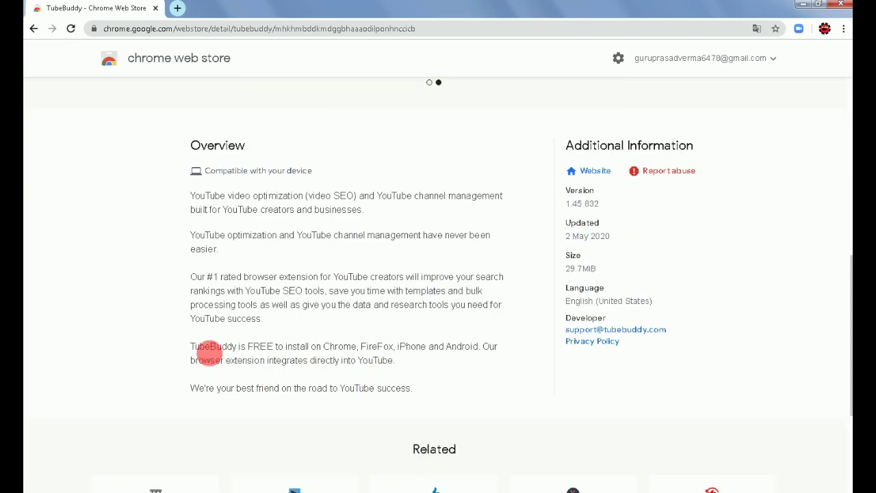
{"action": "left_click_drag", "start_coordinate": [195, 348], "coordinate": [356, 353]}
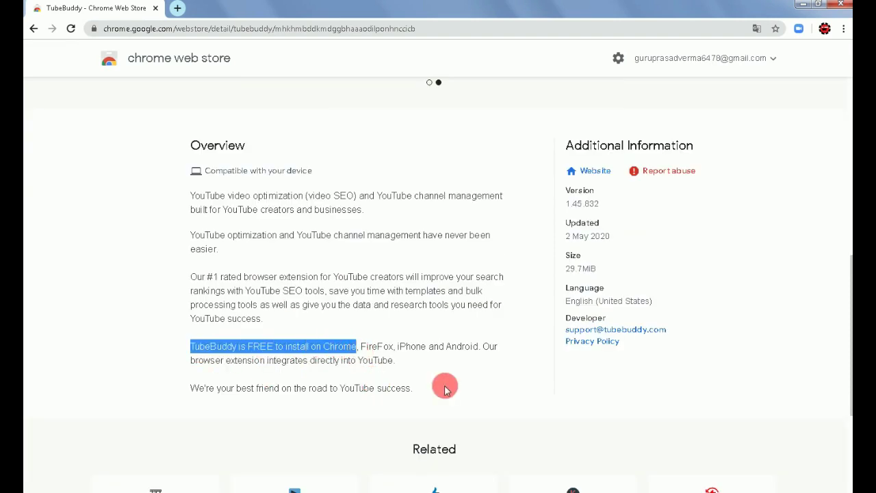
{"action": "scroll", "coordinate": [444, 389], "scroll_direction": "down", "scroll_amount": 3}
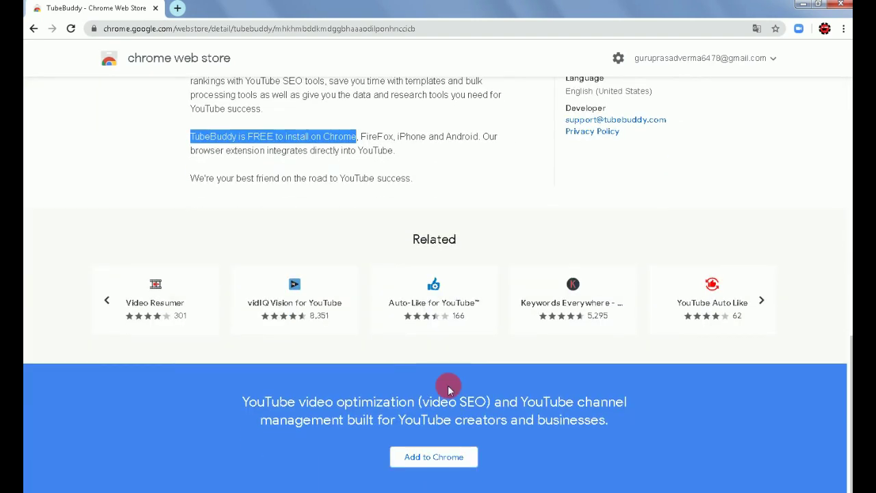
Step: Add the TubeBuddy extension to Chrome, accept its permissions, and check the download's options without changing them
{"action": "scroll", "coordinate": [449, 389], "scroll_direction": "up", "scroll_amount": 6}
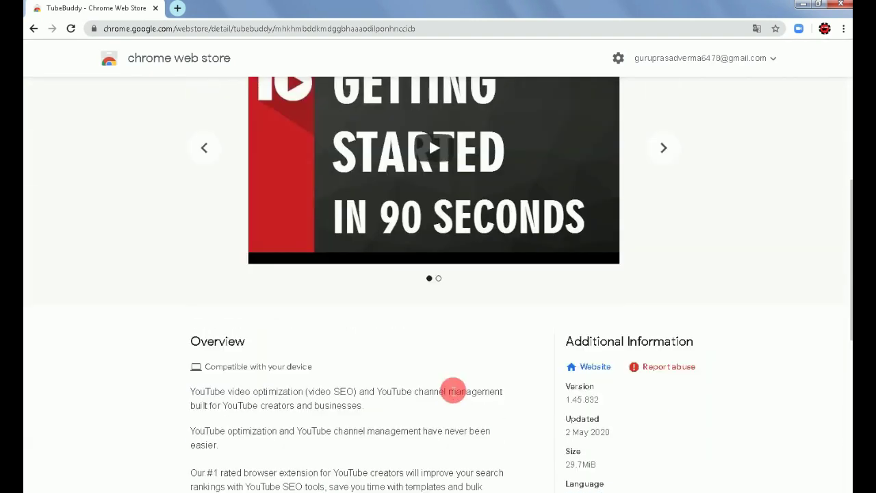
{"action": "scroll", "coordinate": [453, 391], "scroll_direction": "up", "scroll_amount": 4}
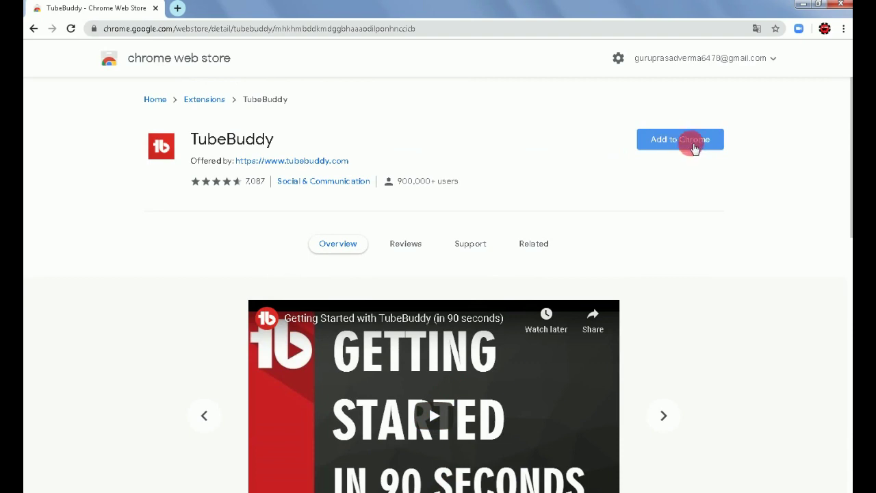
{"action": "left_click", "coordinate": [668, 144]}
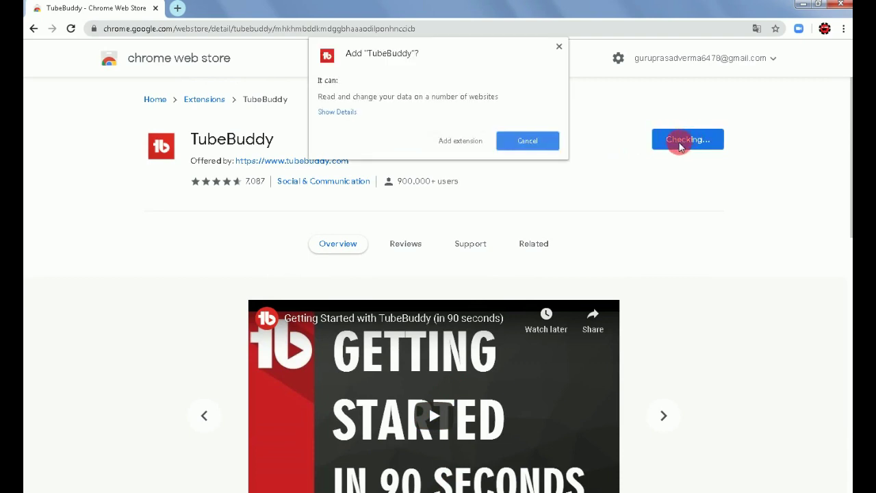
{"action": "left_click", "coordinate": [460, 141]}
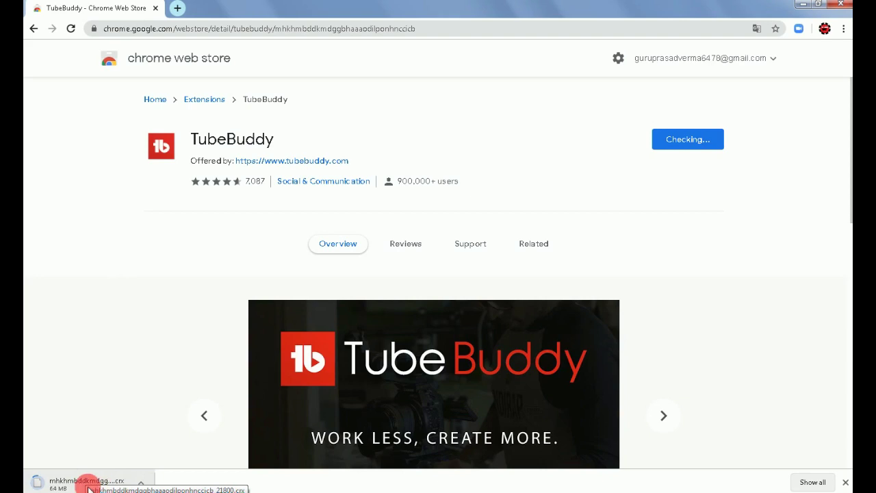
{"action": "left_click", "coordinate": [141, 483]}
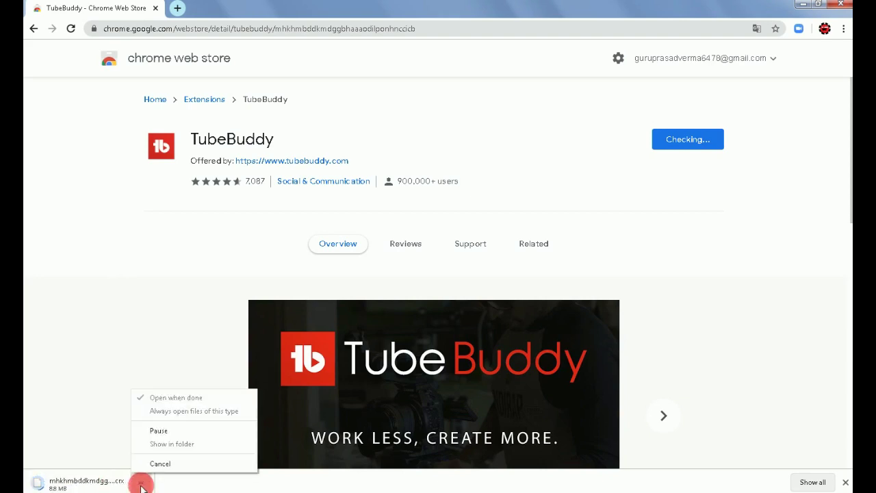
{"action": "left_click", "coordinate": [74, 426]}
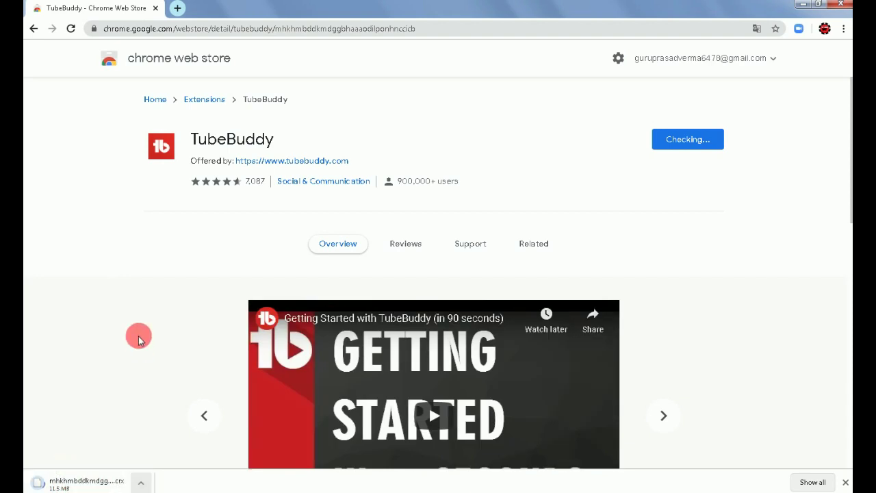
Step: Look through the listing's Reviews, Support and Related sections, and return to the Overview
{"action": "scroll", "coordinate": [139, 339], "scroll_direction": "down", "scroll_amount": 1}
{"action": "left_click", "coordinate": [405, 195]}
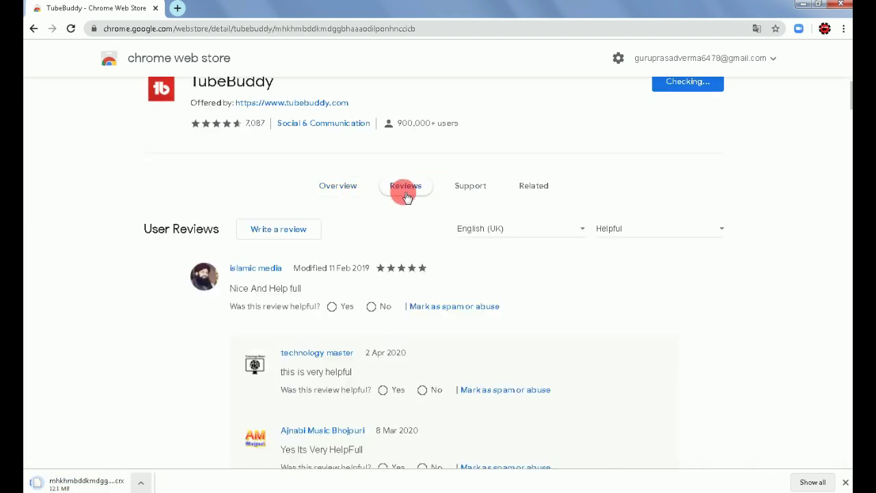
{"action": "left_click", "coordinate": [480, 189]}
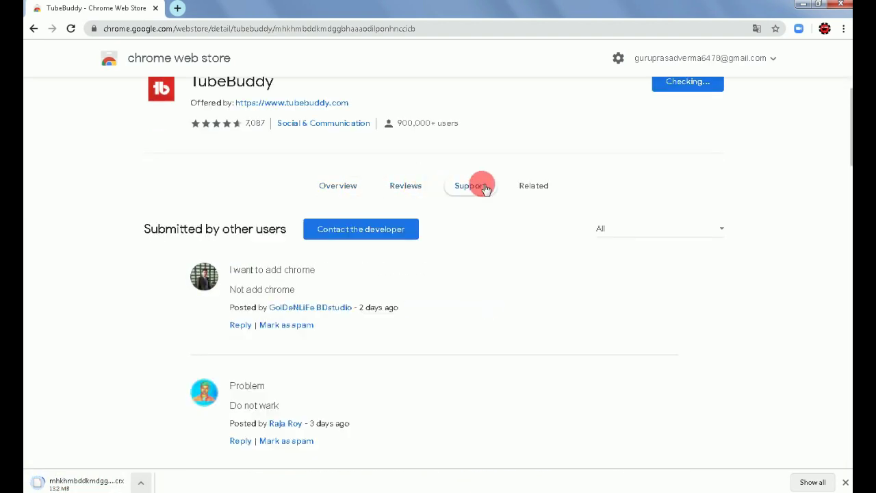
{"action": "left_click", "coordinate": [545, 192]}
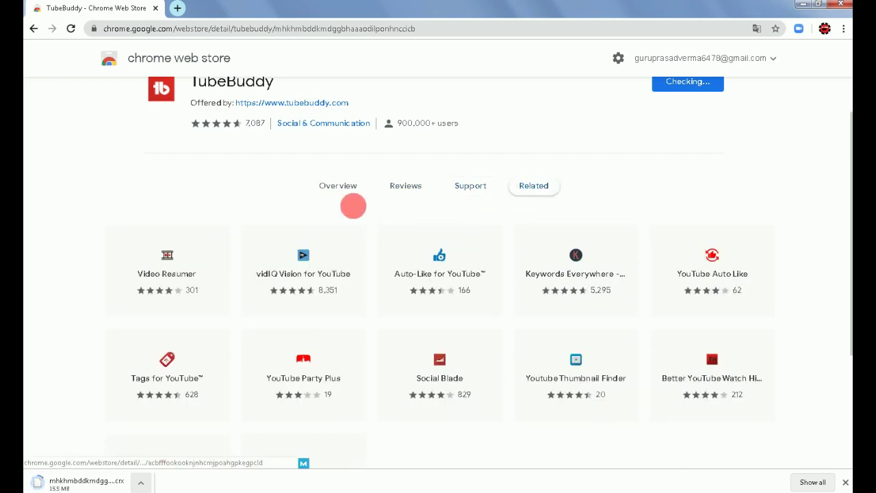
{"action": "left_click", "coordinate": [336, 184]}
Step: Examine the listing's update date, size and language, plus the Overview paragraph about the browser extension for YouTube creators
{"action": "scroll", "coordinate": [632, 242], "scroll_direction": "down", "scroll_amount": 5}
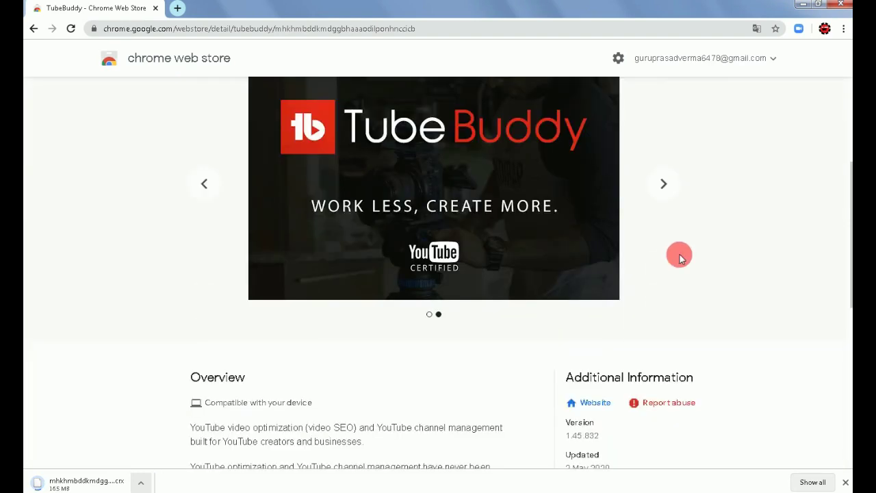
{"action": "double_click", "coordinate": [601, 293]}
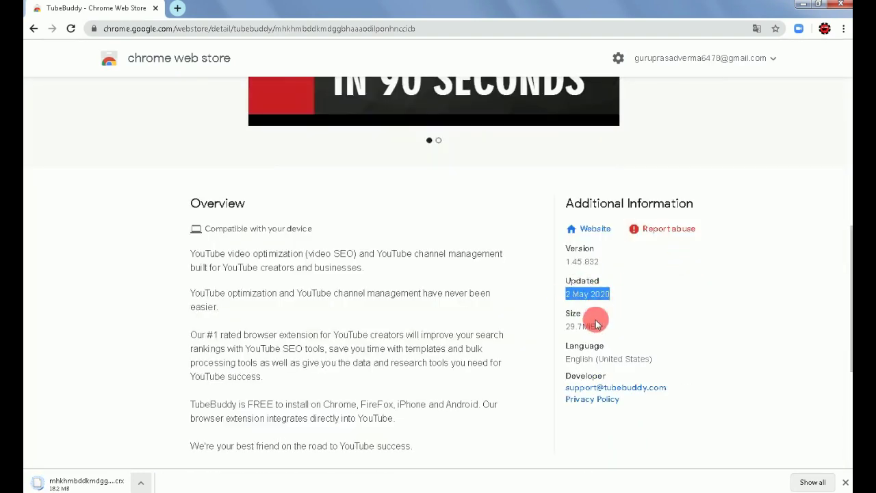
{"action": "left_click", "coordinate": [570, 326]}
{"action": "double_click", "coordinate": [570, 326]}
{"action": "left_click_drag", "start_coordinate": [651, 359], "coordinate": [565, 365]}
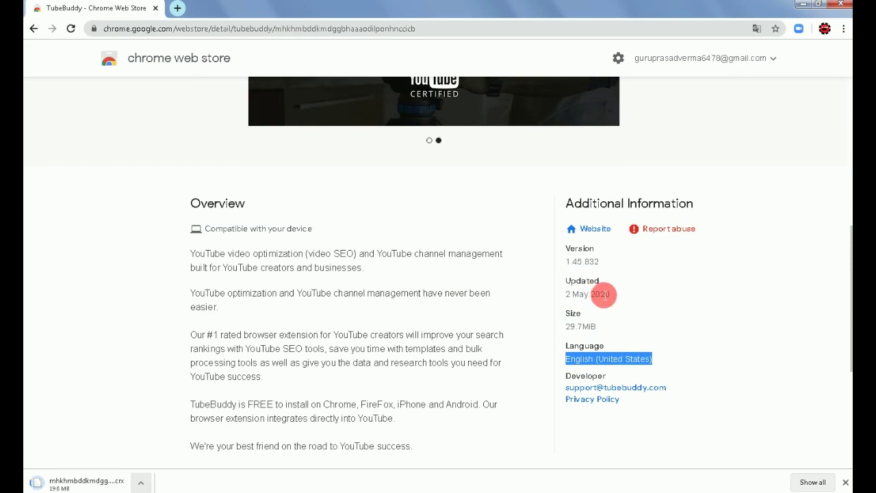
{"action": "left_click", "coordinate": [612, 278]}
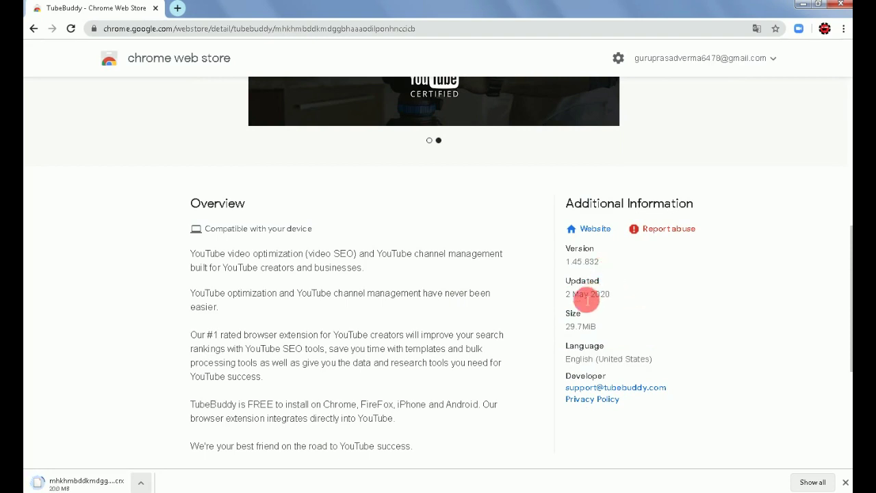
{"action": "left_click_drag", "start_coordinate": [196, 334], "coordinate": [410, 334]}
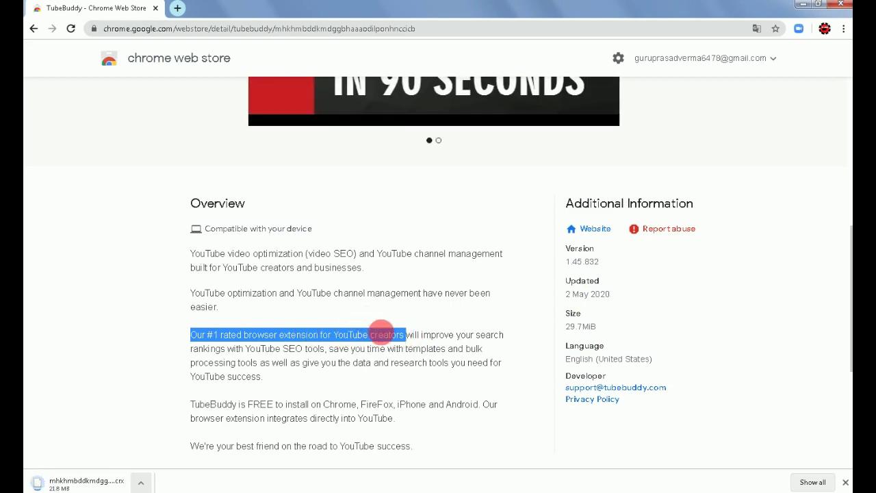
{"action": "scroll", "coordinate": [361, 326], "scroll_direction": "down", "scroll_amount": 3}
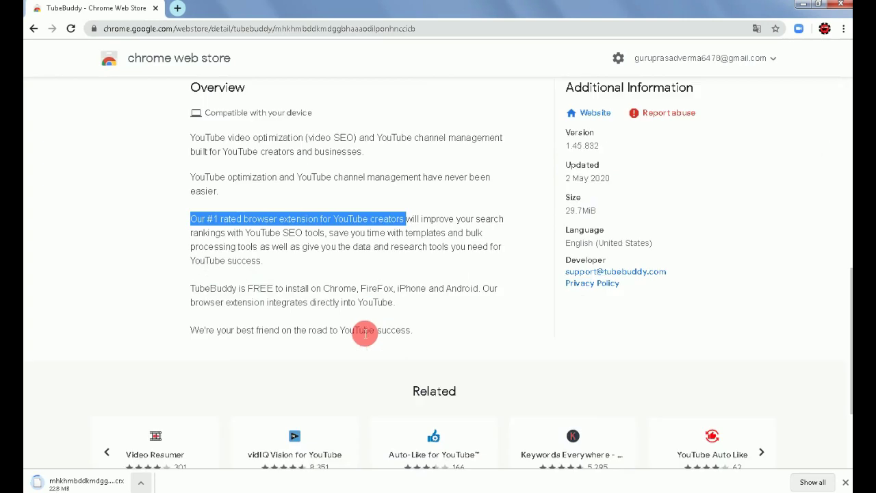
{"action": "scroll", "coordinate": [383, 332], "scroll_direction": "down", "scroll_amount": 1}
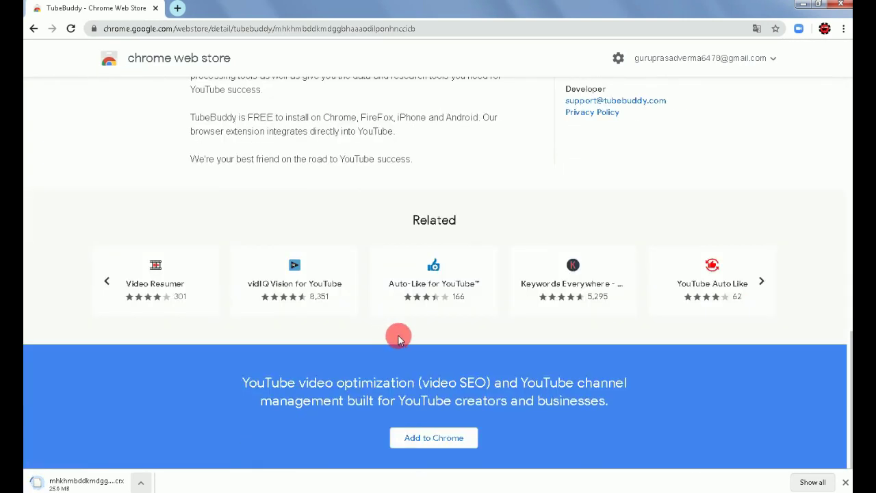
{"action": "scroll", "coordinate": [365, 335], "scroll_direction": "up", "scroll_amount": 9}
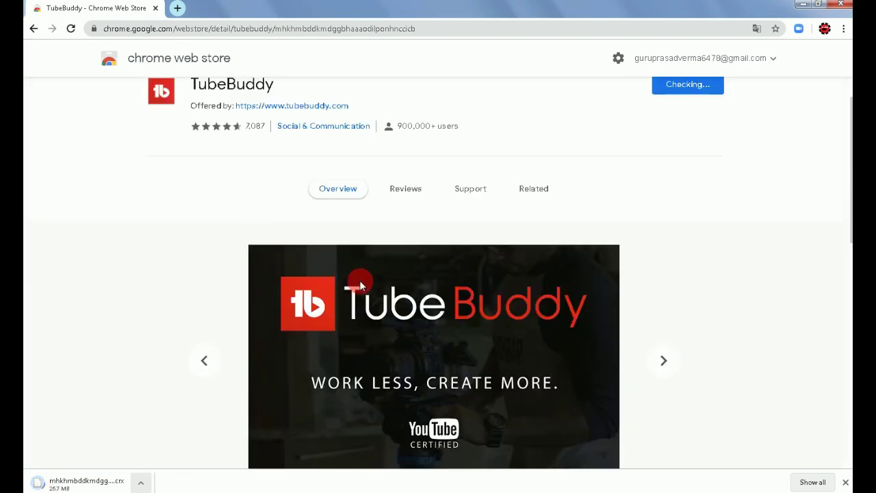
{"action": "scroll", "coordinate": [361, 284], "scroll_direction": "up", "scroll_amount": 1}
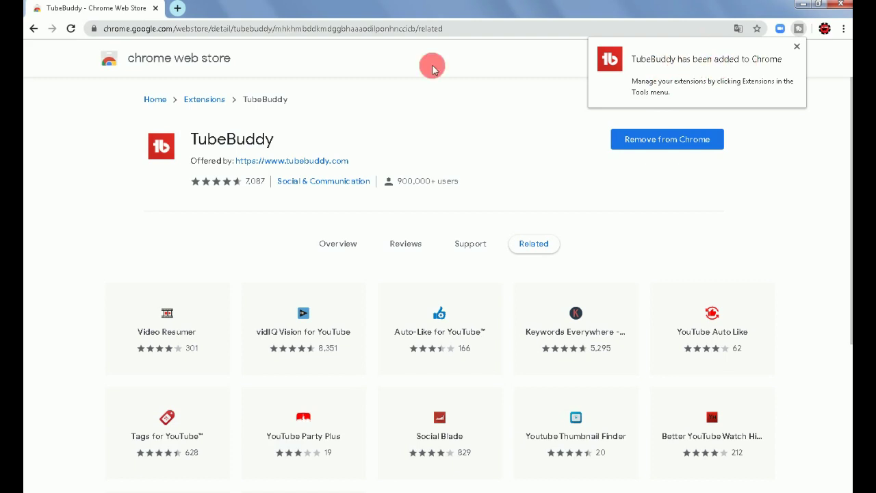
Step: Open the TubeBuddy website in a new browser tab using the newly installed extension
{"action": "left_click", "coordinate": [178, 7]}
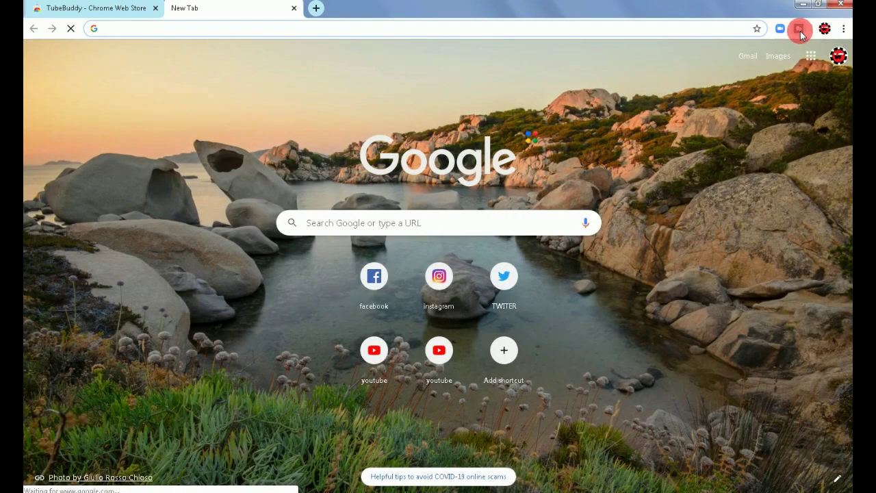
{"action": "right_click", "coordinate": [801, 32]}
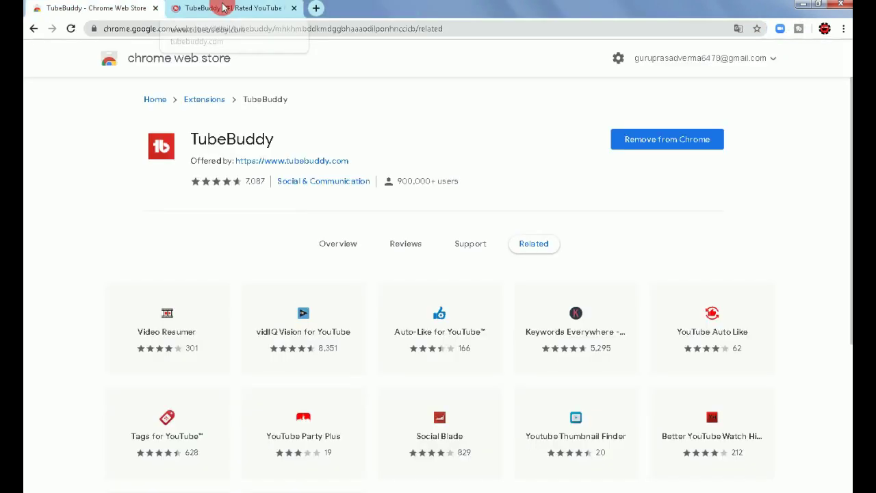
{"action": "left_click", "coordinate": [221, 7]}
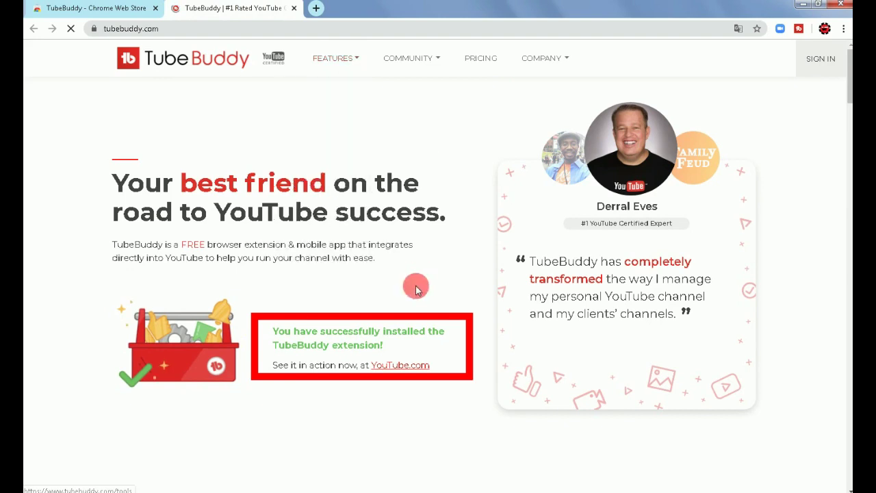
Step: Look through the TubeBuddy home page, from the Road to Success features to the creators and brands section and the blog posts
{"action": "scroll", "coordinate": [419, 312], "scroll_direction": "down", "scroll_amount": 1}
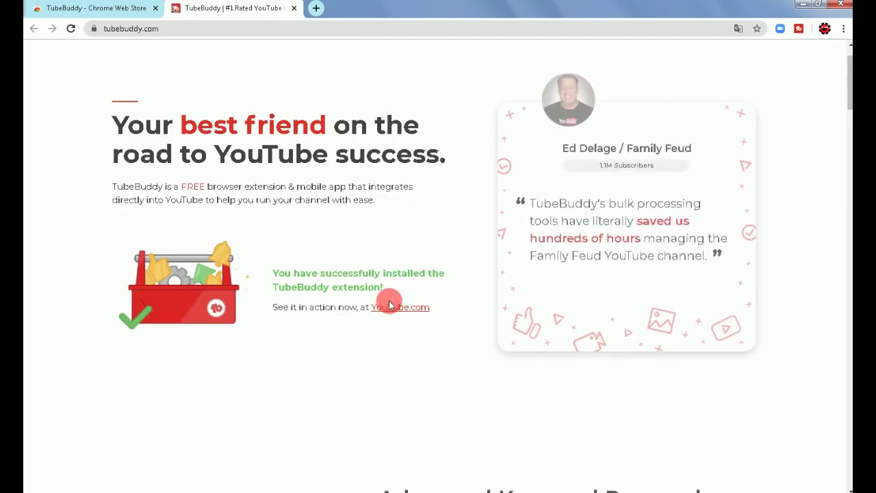
{"action": "scroll", "coordinate": [389, 303], "scroll_direction": "down", "scroll_amount": 2}
{"action": "scroll", "coordinate": [389, 303], "scroll_direction": "down", "scroll_amount": 6}
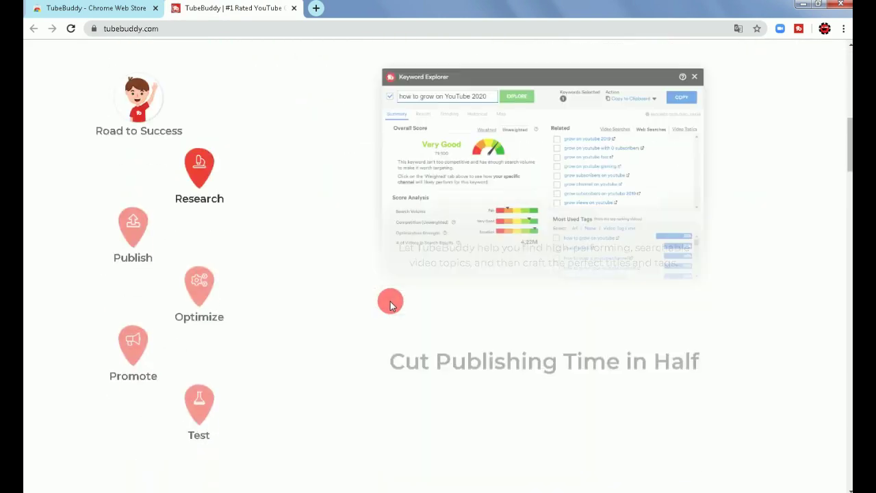
{"action": "scroll", "coordinate": [391, 304], "scroll_direction": "down", "scroll_amount": 10}
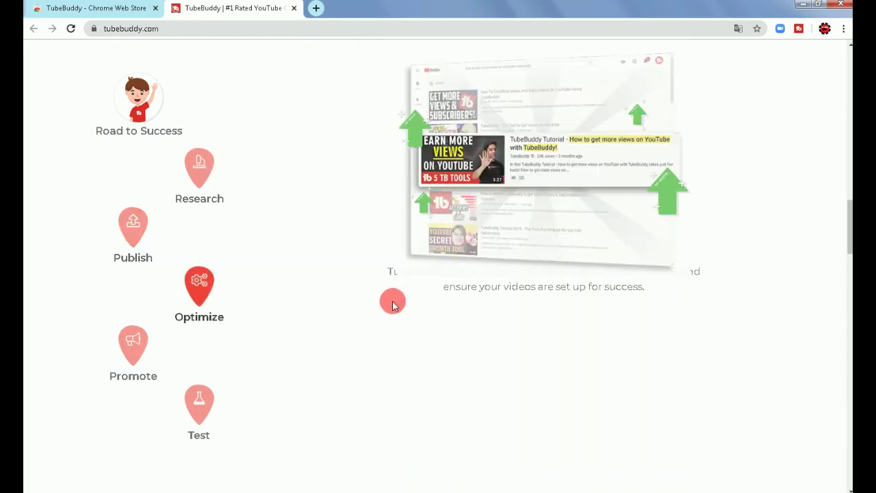
{"action": "scroll", "coordinate": [395, 306], "scroll_direction": "down", "scroll_amount": 12}
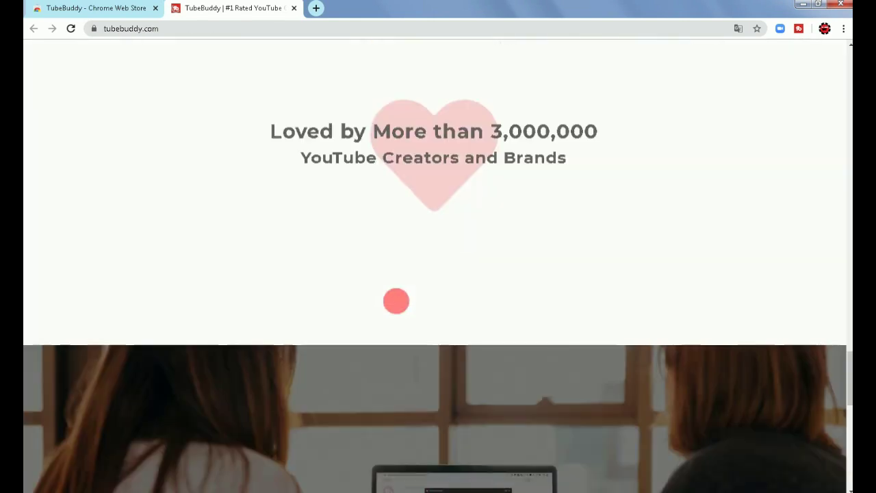
{"action": "scroll", "coordinate": [396, 301], "scroll_direction": "down", "scroll_amount": 3}
{"action": "scroll", "coordinate": [397, 301], "scroll_direction": "up", "scroll_amount": 9}
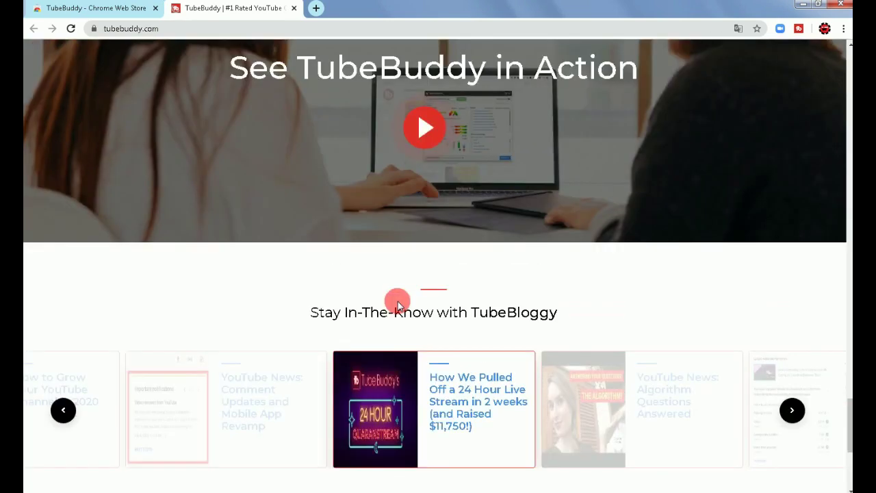
{"action": "scroll", "coordinate": [397, 299], "scroll_direction": "up", "scroll_amount": 8}
{"action": "scroll", "coordinate": [418, 319], "scroll_direction": "down", "scroll_amount": 3}
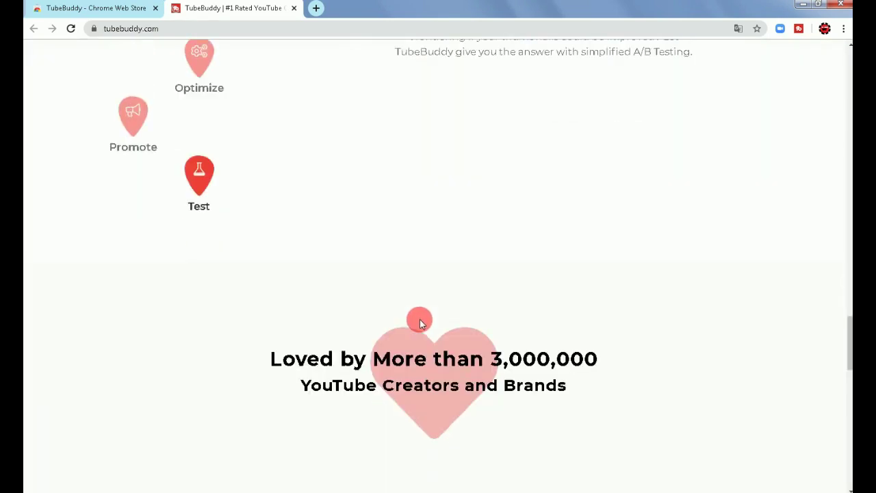
{"action": "left_click_drag", "start_coordinate": [494, 367], "coordinate": [587, 352]}
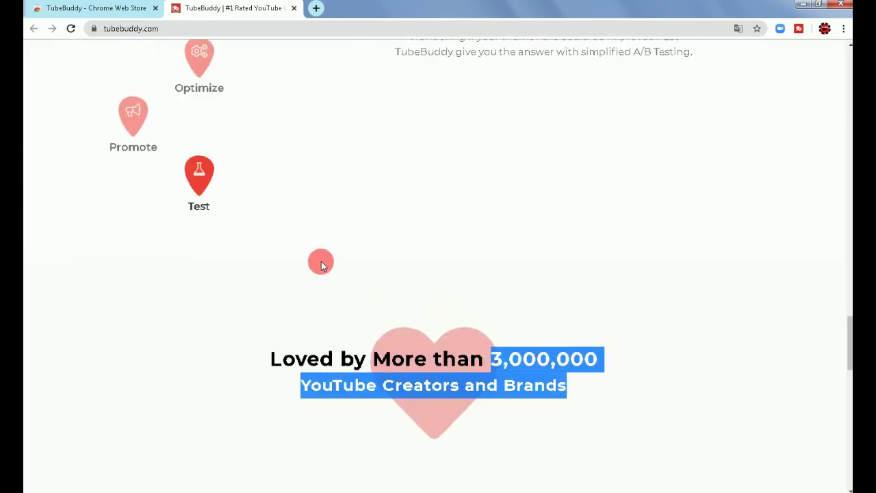
{"action": "scroll", "coordinate": [323, 265], "scroll_direction": "up", "scroll_amount": 3}
{"action": "scroll", "coordinate": [323, 265], "scroll_direction": "up", "scroll_amount": 10}
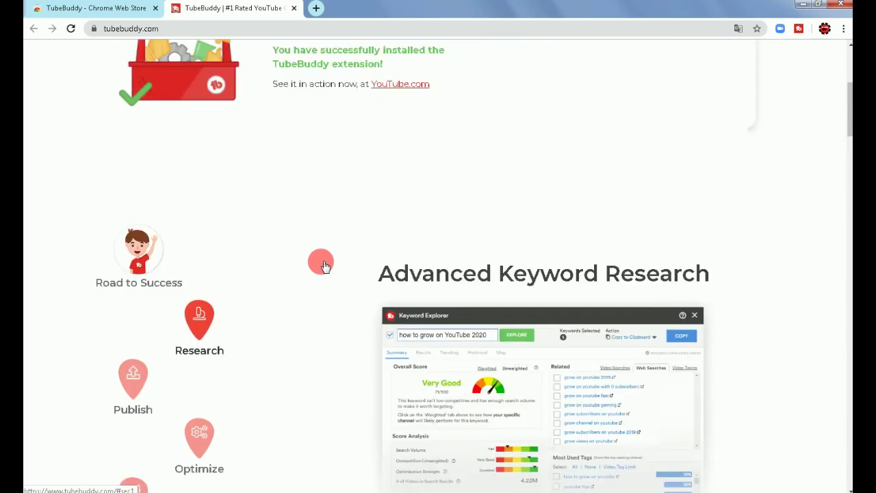
Step: Highlight the extension installation message above the YouTube.com link on the TubeBuddy home page
{"action": "left_click_drag", "start_coordinate": [369, 367], "coordinate": [438, 372]}
{"action": "left_click", "coordinate": [413, 402]}
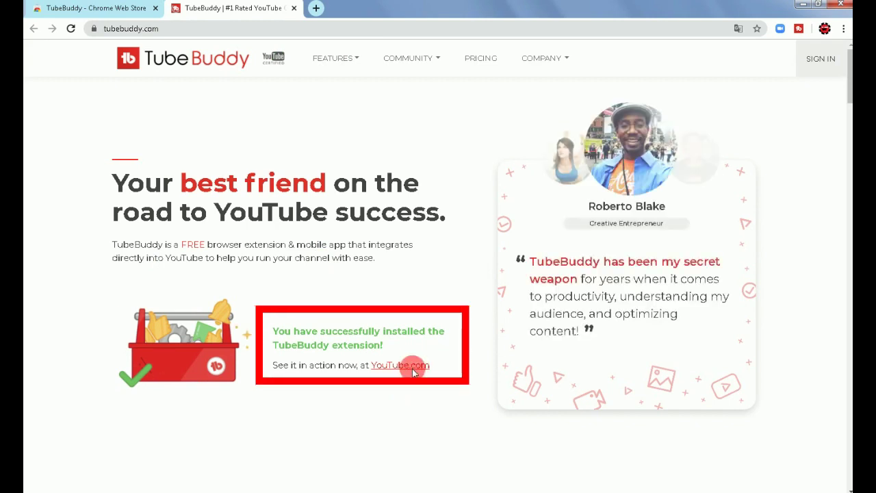
{"action": "left_click_drag", "start_coordinate": [385, 347], "coordinate": [279, 333]}
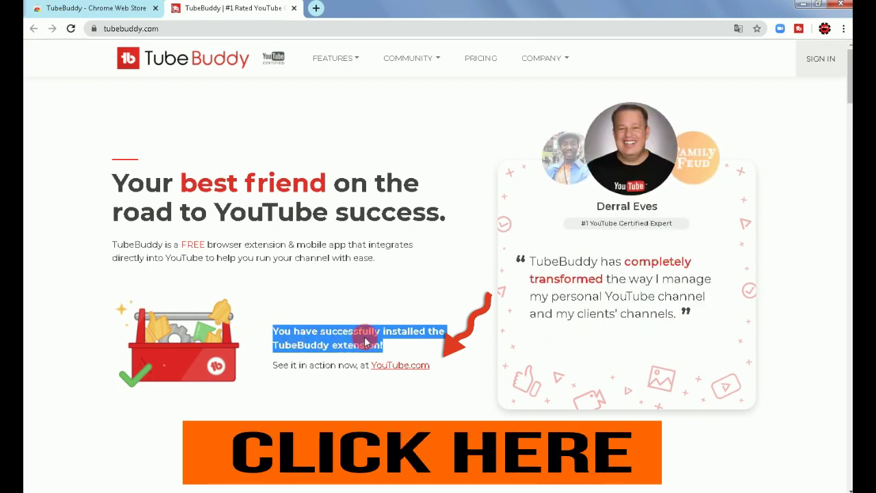
Step: Go to YouTube from the TubeBuddy home page and start the TubeBuddy sign-in with YouTube, agreeing to its Privacy Policy and Terms of Use
{"action": "left_click", "coordinate": [363, 368]}
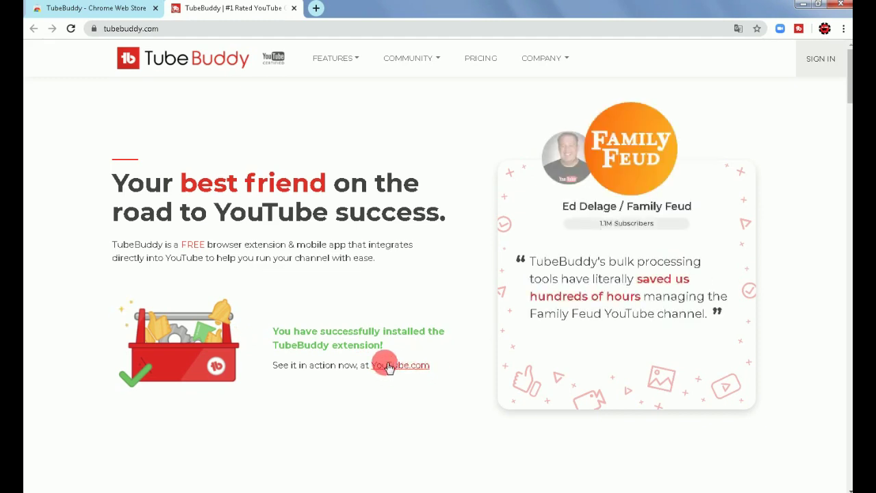
{"action": "left_click", "coordinate": [413, 366]}
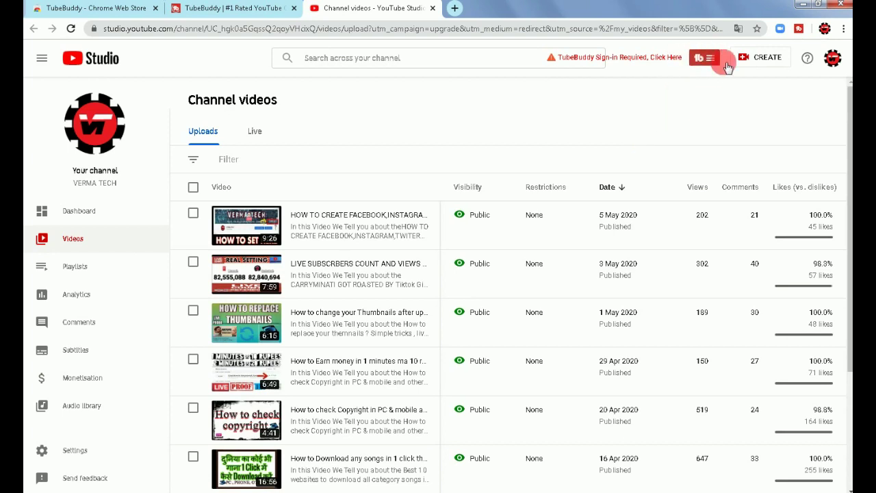
{"action": "left_click", "coordinate": [710, 62]}
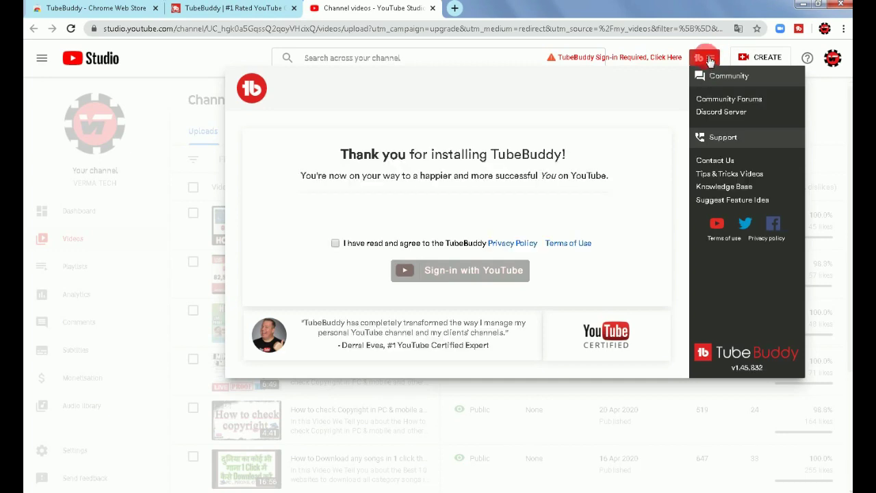
{"action": "left_click", "coordinate": [336, 244]}
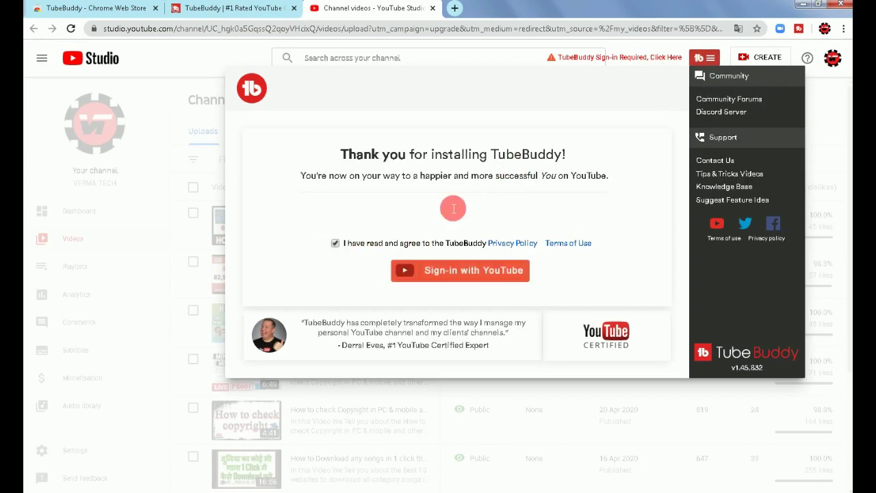
{"action": "left_click", "coordinate": [471, 271]}
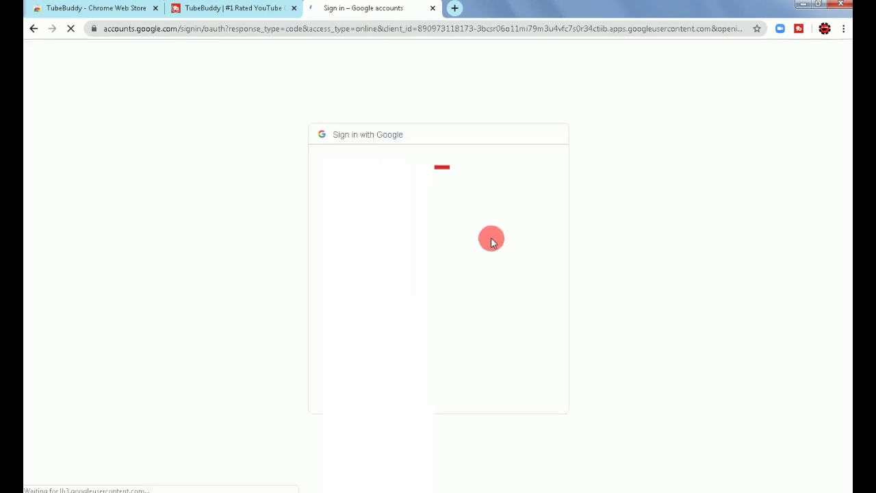
Step: Choose the Google account and the YouTube channel for TubeBuddy, and allow it to access the account
{"action": "left_click", "coordinate": [479, 220]}
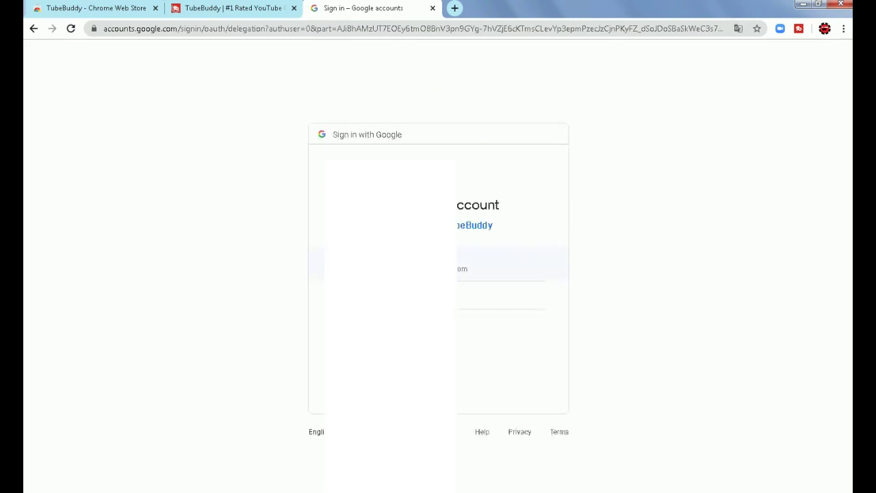
{"action": "left_click", "coordinate": [417, 263]}
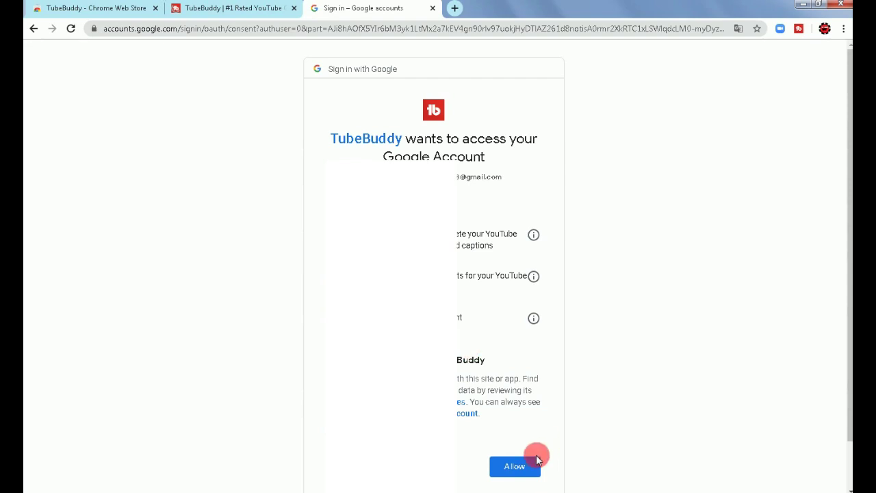
{"action": "left_click", "coordinate": [514, 469]}
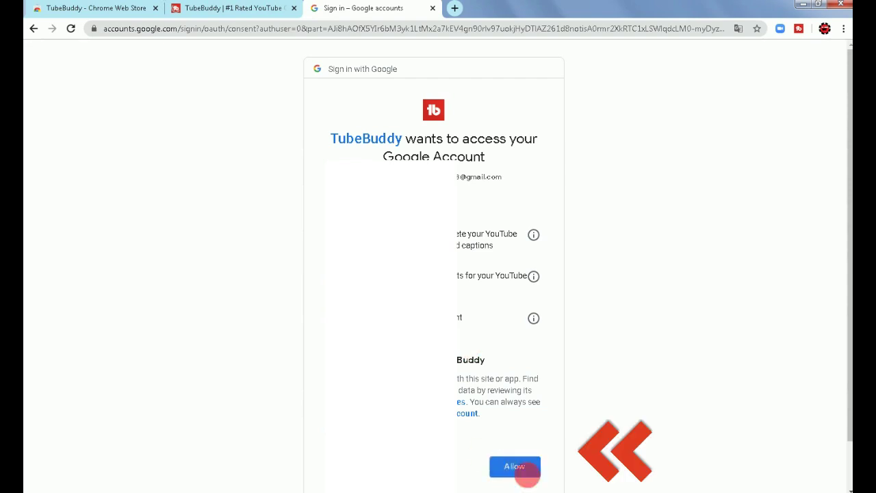
{"action": "left_click", "coordinate": [518, 467]}
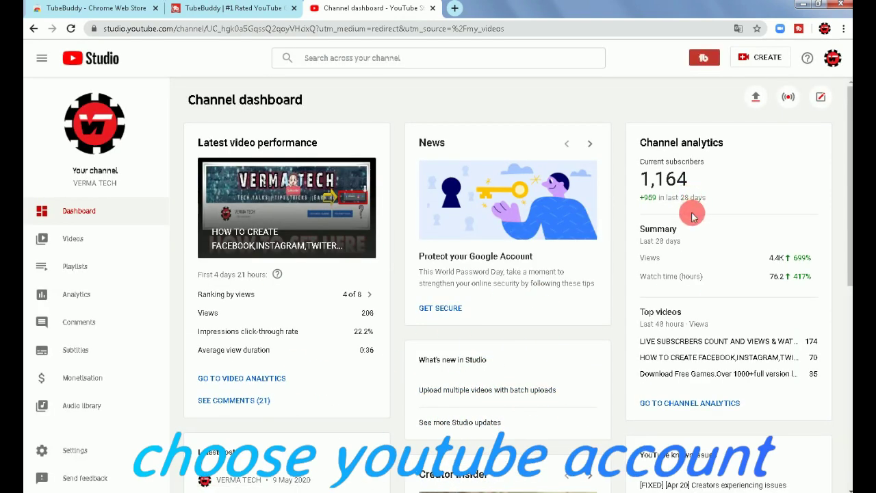
Step: Check the channel's license and messages in the TubeBuddy menu, and go to the channel dashboard from it
{"action": "left_click", "coordinate": [705, 60]}
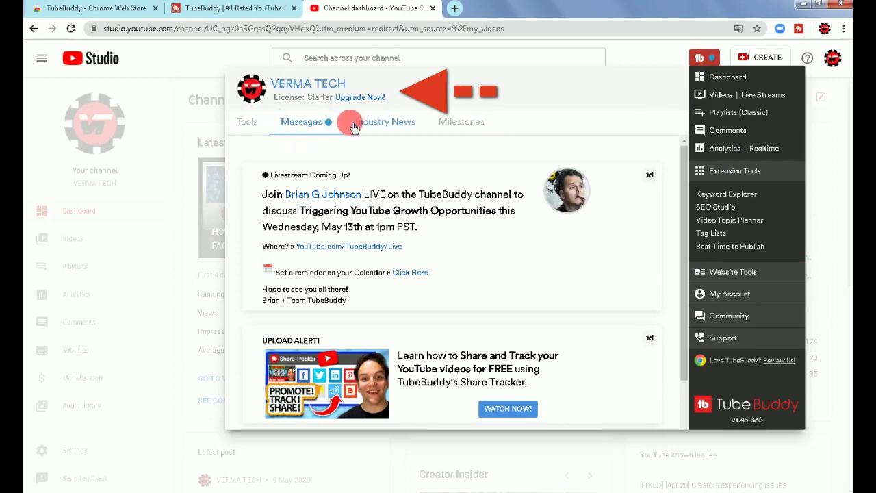
{"action": "left_click", "coordinate": [728, 78]}
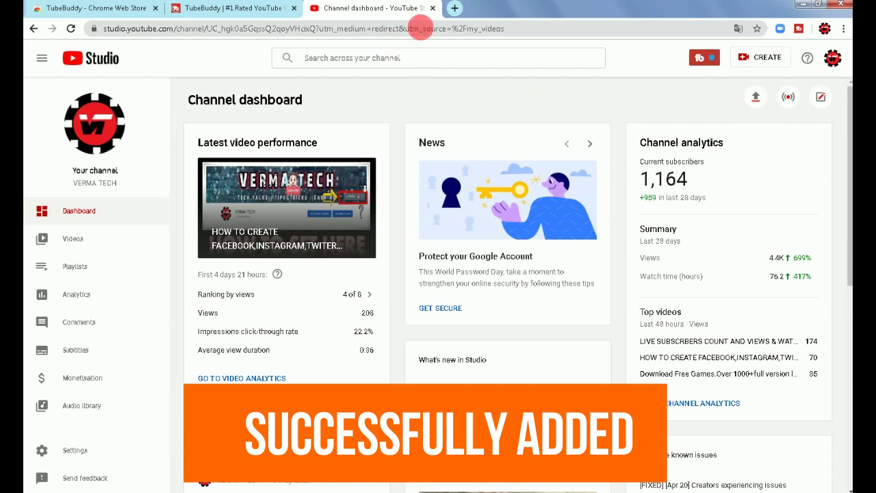
Step: Open tubebuddy.com in a new browser tab through the TubeBuddy extension and close the empty new tab
{"action": "left_click", "coordinate": [454, 7]}
{"action": "right_click", "coordinate": [794, 31]}
{"action": "left_click", "coordinate": [776, 44]}
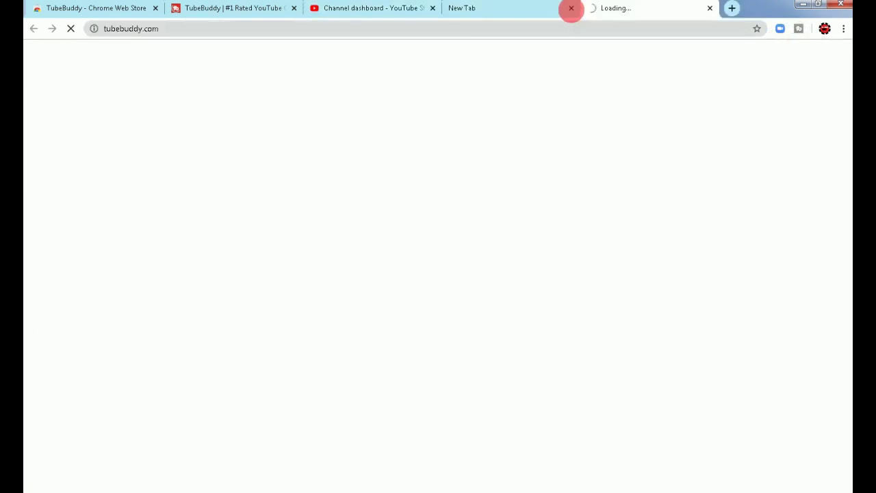
{"action": "left_click", "coordinate": [571, 9]}
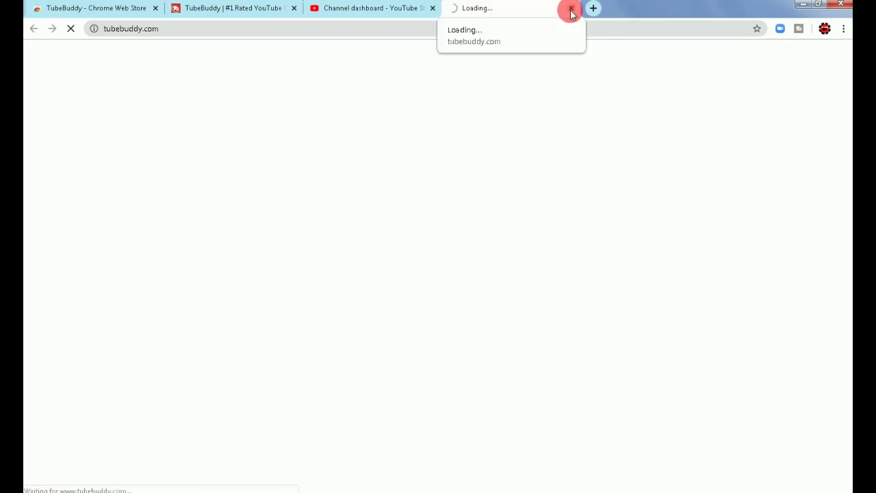
Step: Return to YouTube Studio and open the channel dashboard through the TubeBuddy menu
{"action": "left_click", "coordinate": [413, 8]}
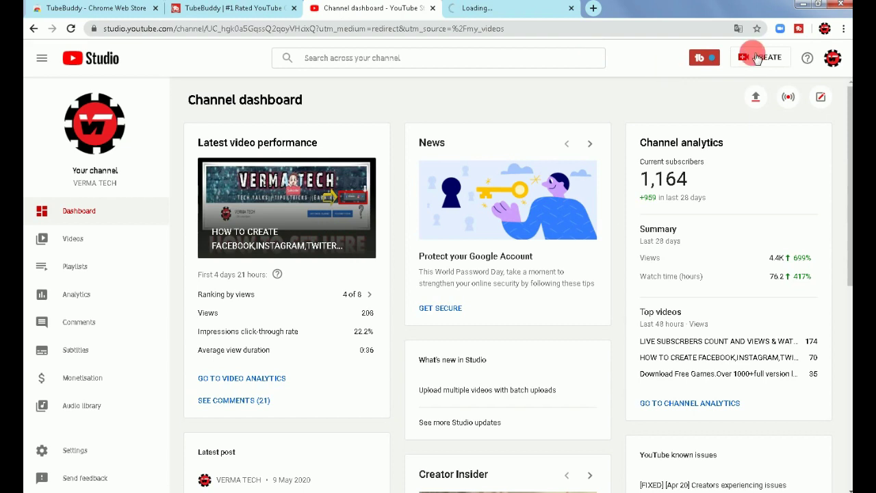
{"action": "left_click", "coordinate": [699, 58]}
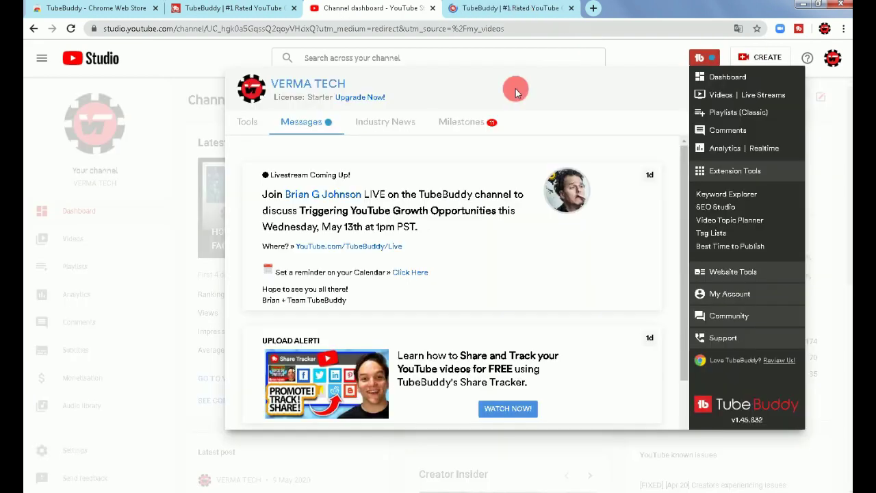
{"action": "left_click", "coordinate": [727, 80]}
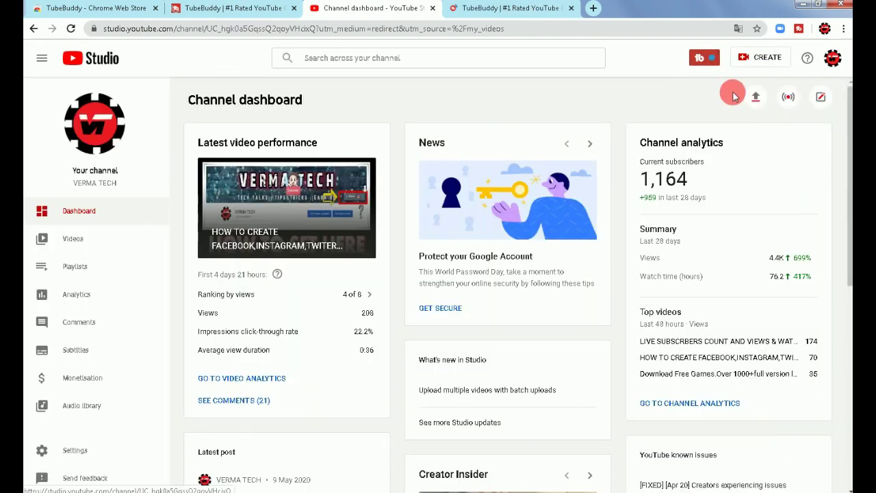
Step: Look over the newly opened TubeBuddy home page, including its extension installation message
{"action": "left_click", "coordinate": [514, 9]}
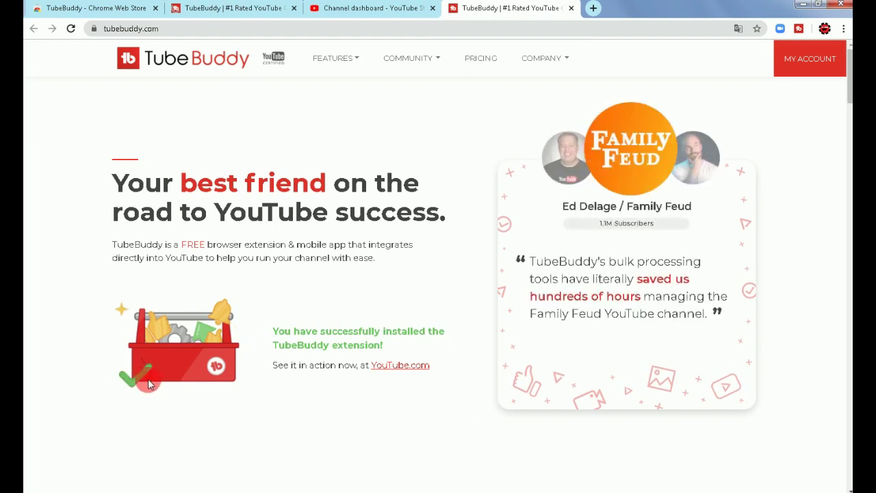
{"action": "scroll", "coordinate": [384, 309], "scroll_direction": "down", "scroll_amount": 3}
{"action": "scroll", "coordinate": [382, 307], "scroll_direction": "up", "scroll_amount": 3}
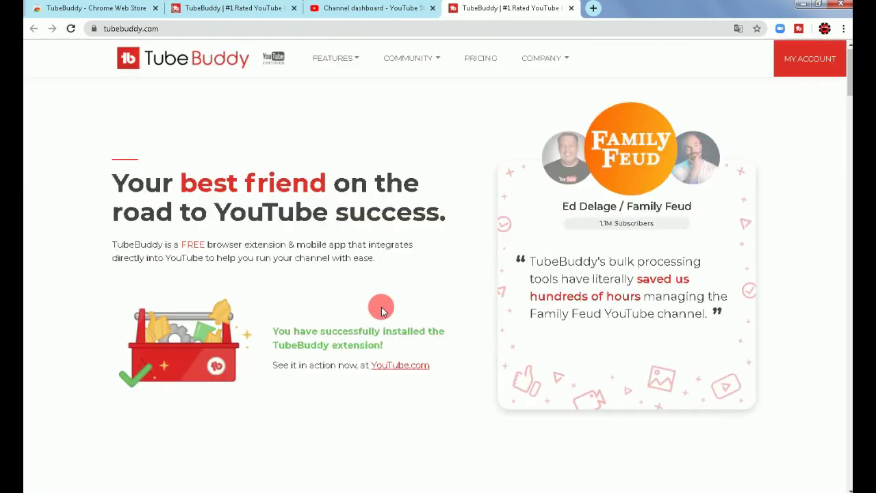
Step: View the channel analytics through the TubeBuddy menu in YouTube Studio, and return to the channel dashboard
{"action": "left_click", "coordinate": [391, 9]}
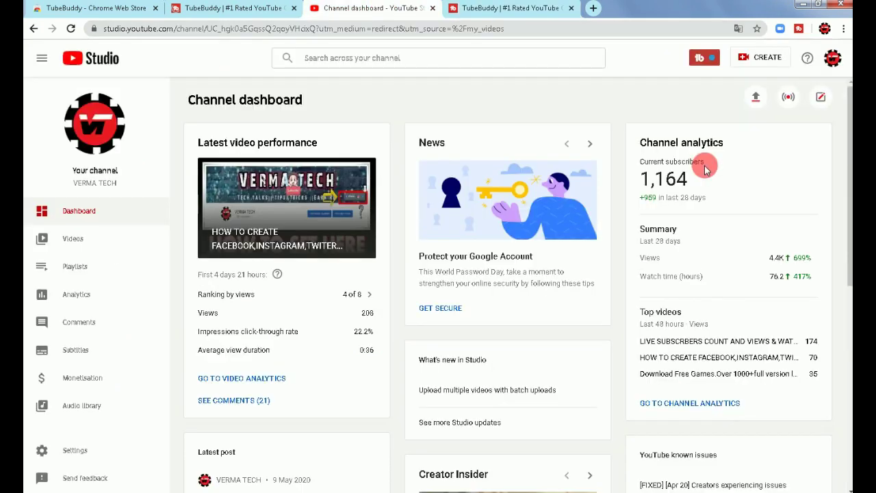
{"action": "left_click", "coordinate": [712, 62]}
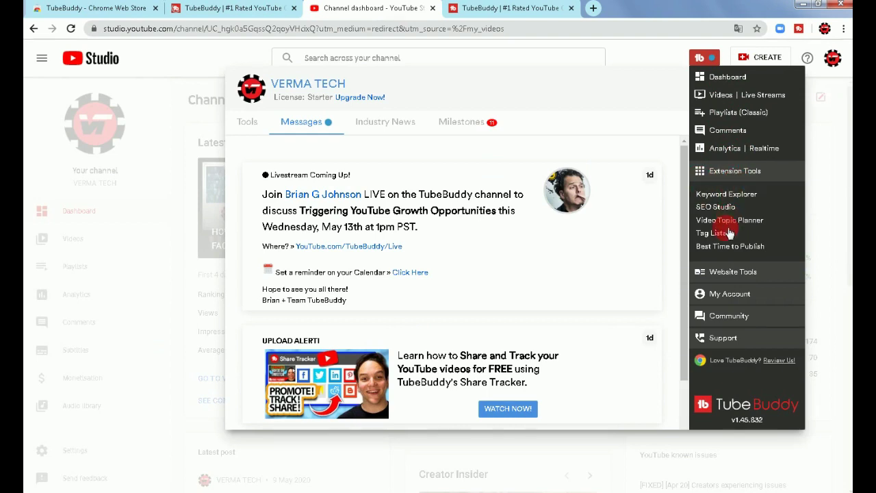
{"action": "left_click", "coordinate": [727, 147]}
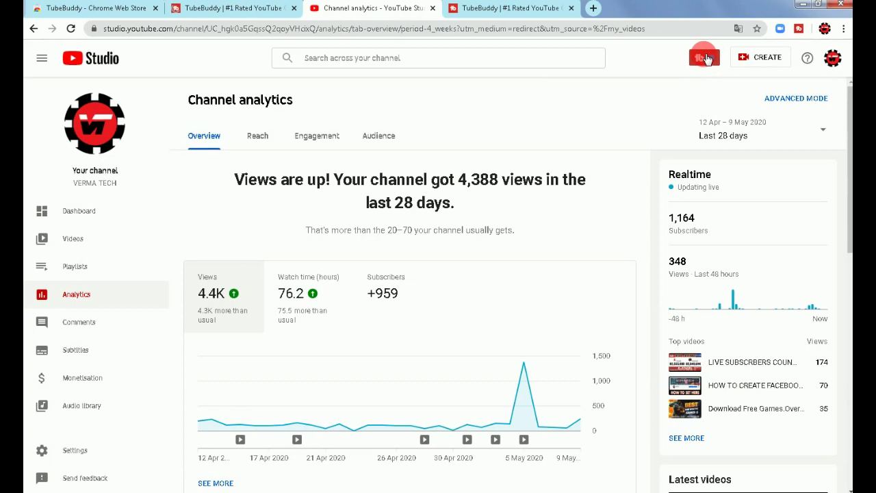
{"action": "left_click", "coordinate": [707, 59]}
{"action": "left_click", "coordinate": [728, 80]}
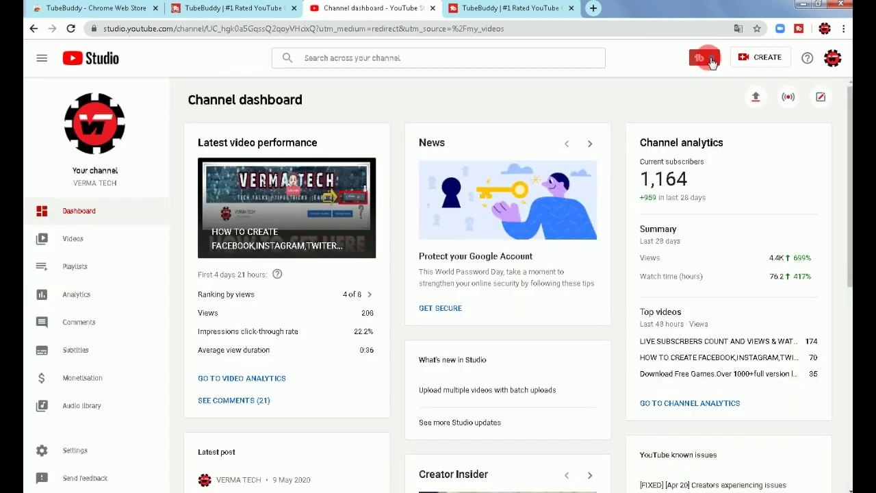
Step: Review TubeBuddy's Industry News and the channel's upcoming milestones for subscribers, views and uploads
{"action": "left_click", "coordinate": [709, 59]}
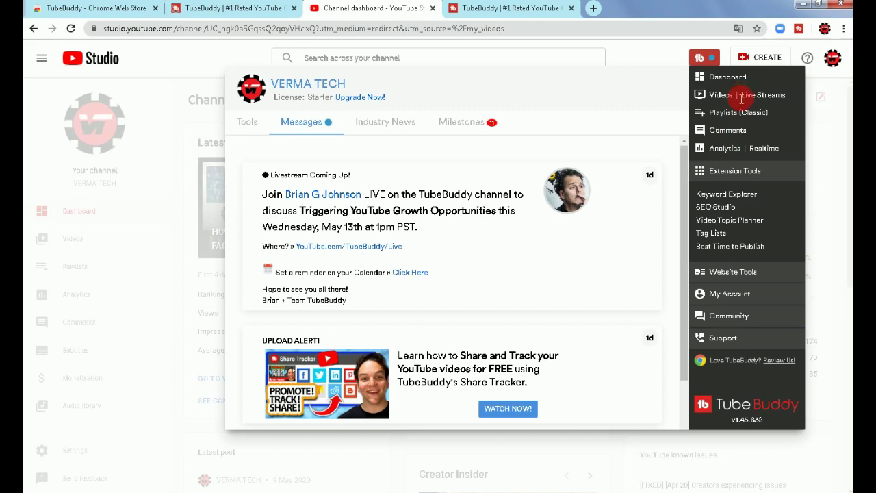
{"action": "left_click", "coordinate": [399, 122]}
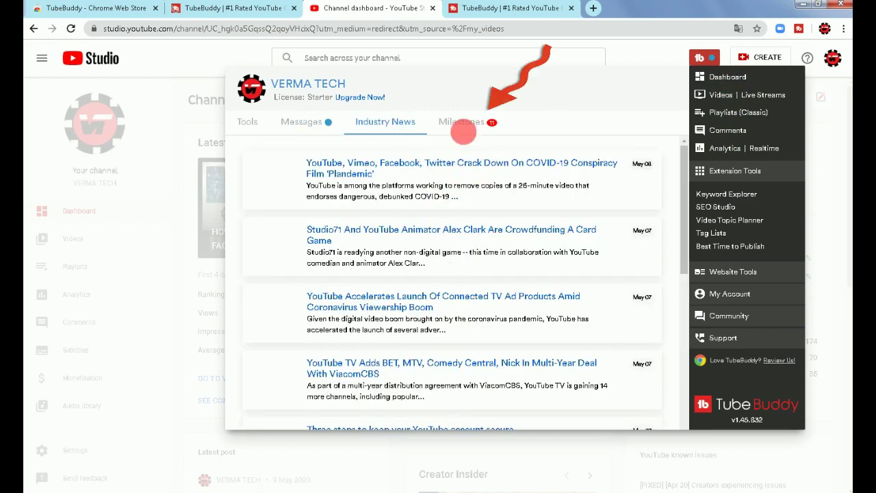
{"action": "left_click", "coordinate": [471, 125]}
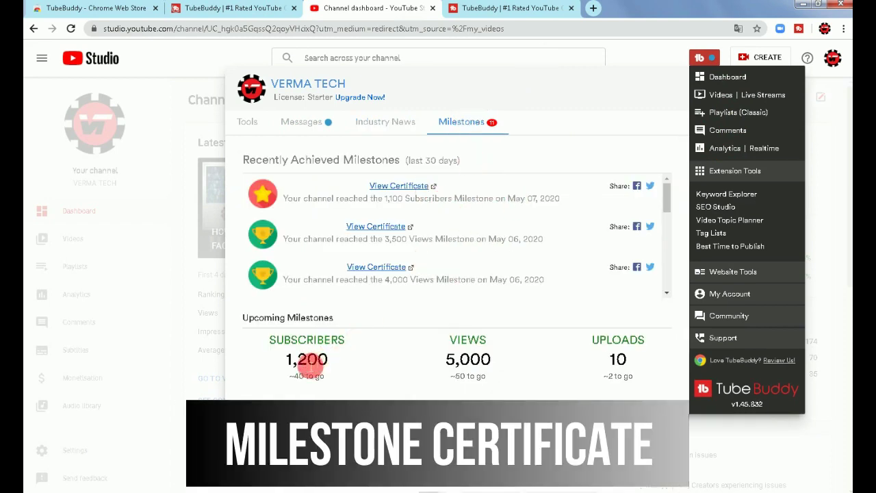
{"action": "left_click_drag", "start_coordinate": [431, 359], "coordinate": [512, 359]}
{"action": "left_click_drag", "start_coordinate": [264, 359], "coordinate": [329, 358]}
{"action": "left_click", "coordinate": [623, 357]}
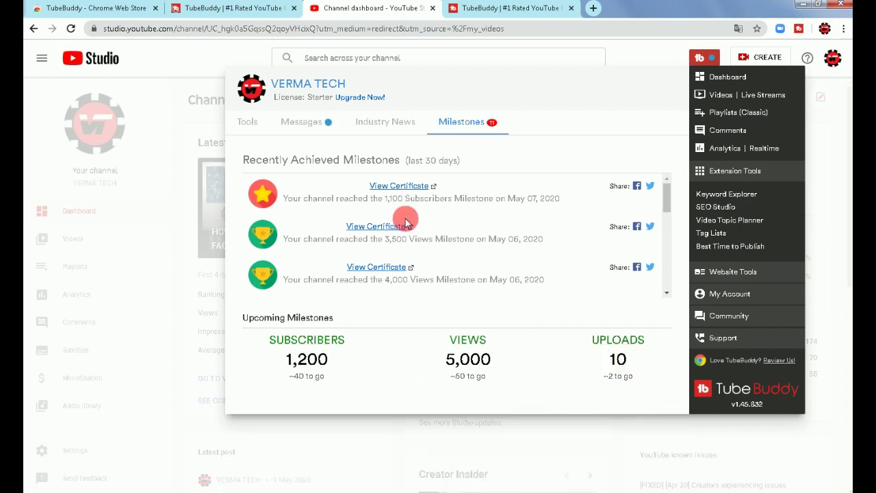
Step: Look through TubeBuddy's popular tools and features, and browse the channel's recently achieved milestones
{"action": "scroll", "coordinate": [404, 269], "scroll_direction": "down", "scroll_amount": 2}
{"action": "left_click", "coordinate": [258, 122]}
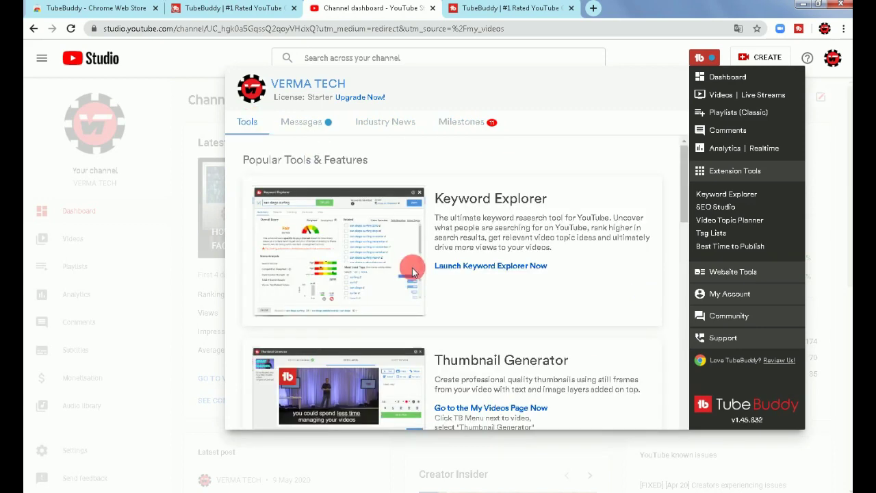
{"action": "scroll", "coordinate": [411, 268], "scroll_direction": "down", "scroll_amount": 3}
{"action": "left_click", "coordinate": [461, 123]}
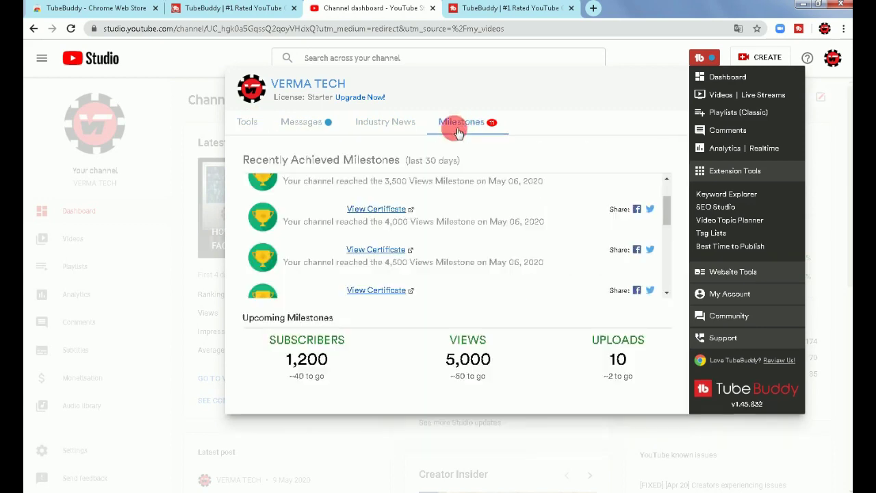
{"action": "scroll", "coordinate": [336, 226], "scroll_direction": "up", "scroll_amount": 2}
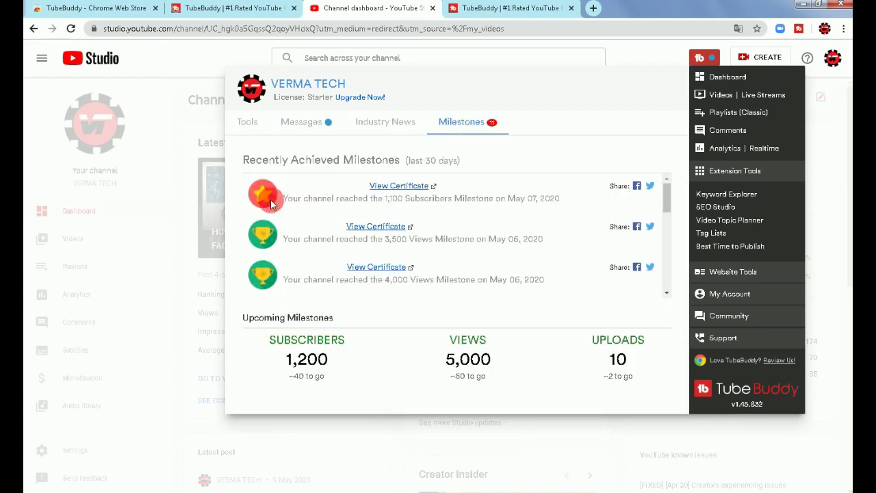
Step: View the certificate for the 1,100 Subscribers milestone and download it in the free style
{"action": "left_click", "coordinate": [400, 185]}
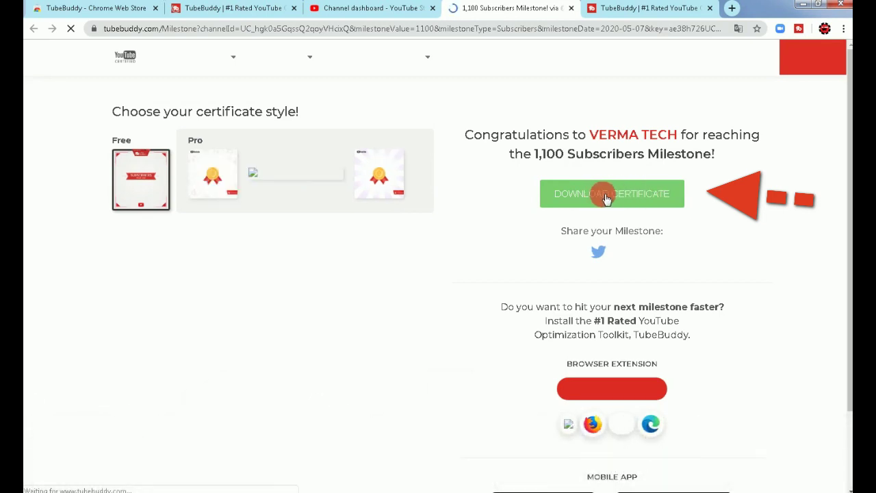
{"action": "scroll", "coordinate": [336, 233], "scroll_direction": "down", "scroll_amount": 1}
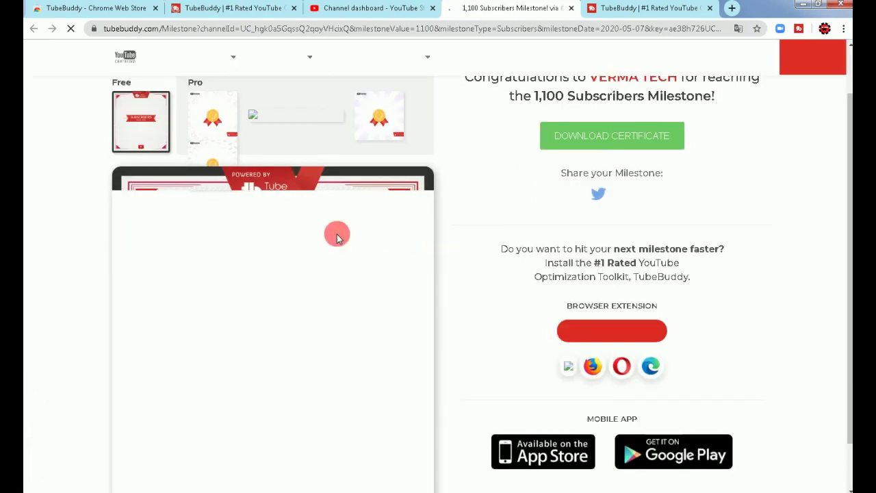
{"action": "scroll", "coordinate": [377, 246], "scroll_direction": "down", "scroll_amount": 1}
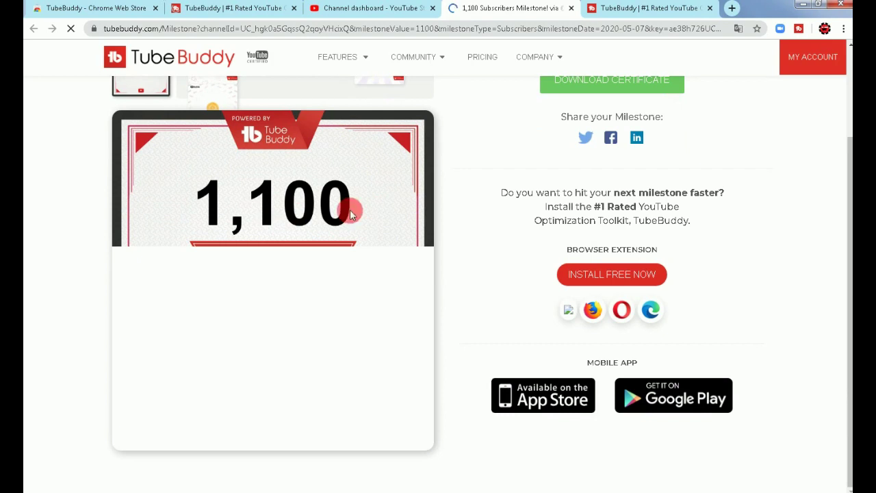
{"action": "left_click_drag", "start_coordinate": [221, 208], "coordinate": [236, 284]}
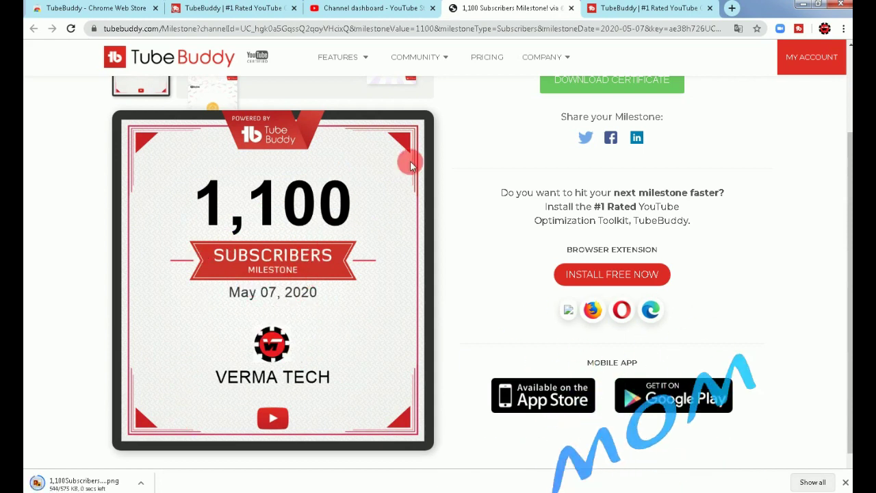
Step: Open the downloaded 1,100 Subscribers milestone certificate image in Windows Photo Viewer
{"action": "scroll", "coordinate": [460, 238], "scroll_direction": "up", "scroll_amount": 2}
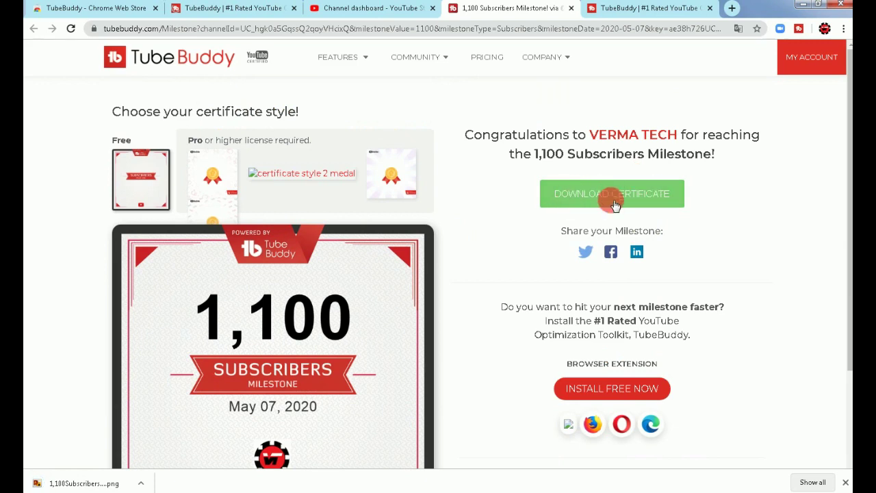
{"action": "left_click", "coordinate": [140, 483]}
{"action": "left_click", "coordinate": [154, 410]}
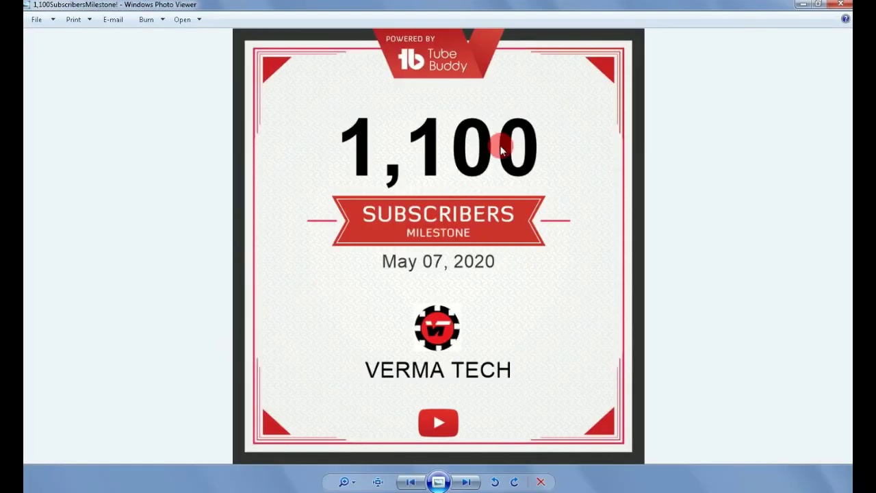
Step: Examine the milestone date and channel branding on the 1,100 Subscribers certificate up close
{"action": "scroll", "coordinate": [428, 264], "scroll_direction": "up", "scroll_amount": 3}
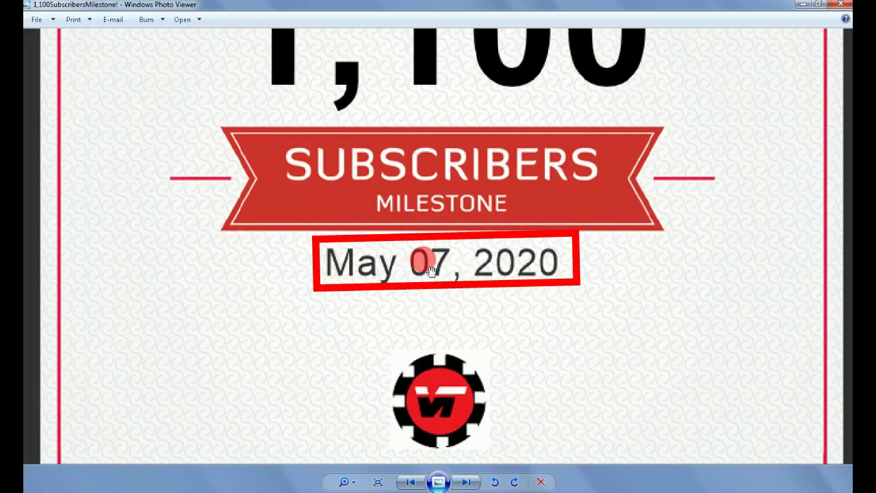
{"action": "left_click_drag", "start_coordinate": [425, 267], "coordinate": [405, 254]}
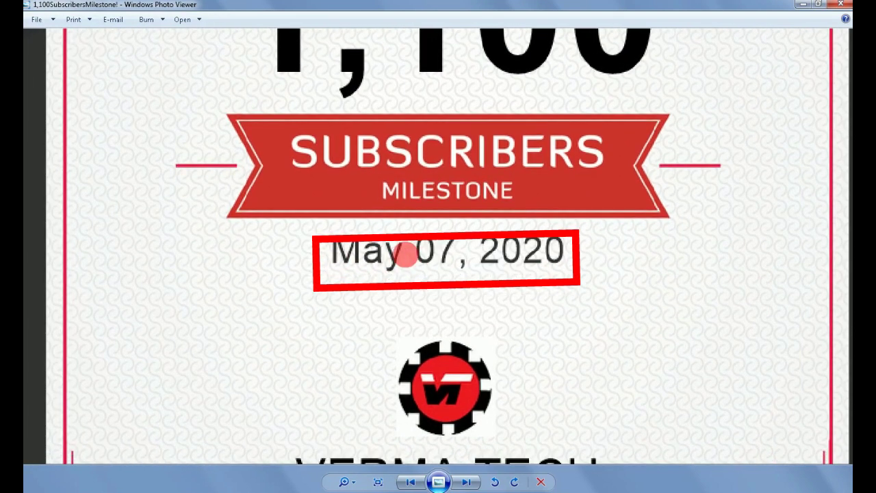
{"action": "scroll", "coordinate": [404, 254], "scroll_direction": "down", "scroll_amount": 2}
{"action": "scroll", "coordinate": [418, 248], "scroll_direction": "down", "scroll_amount": 3}
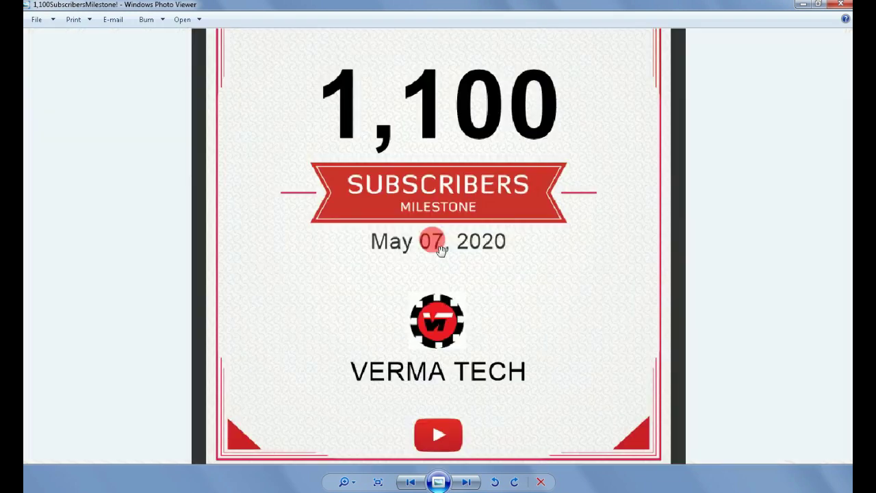
{"action": "scroll", "coordinate": [442, 250], "scroll_direction": "down", "scroll_amount": 2}
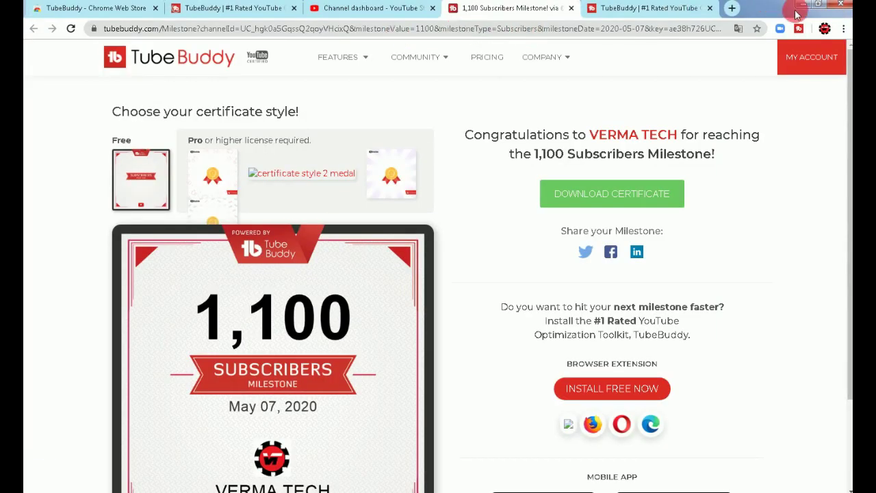
Step: Minimize the browser window showing the milestone certificate page and refresh the desktop
{"action": "left_click", "coordinate": [801, 6]}
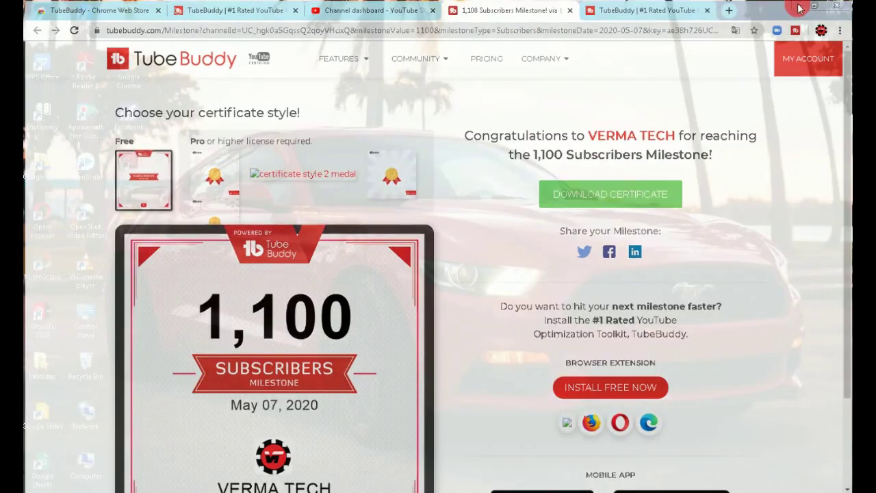
{"action": "right_click", "coordinate": [495, 112]}
{"action": "left_click", "coordinate": [520, 142]}
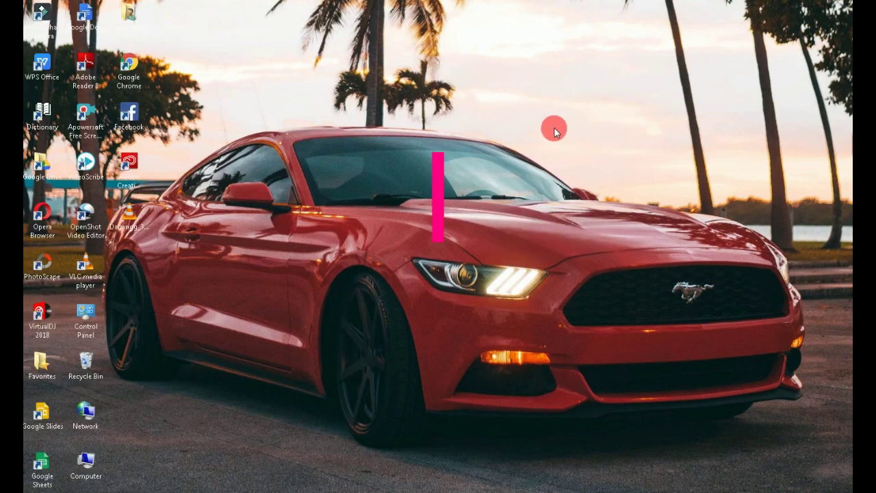